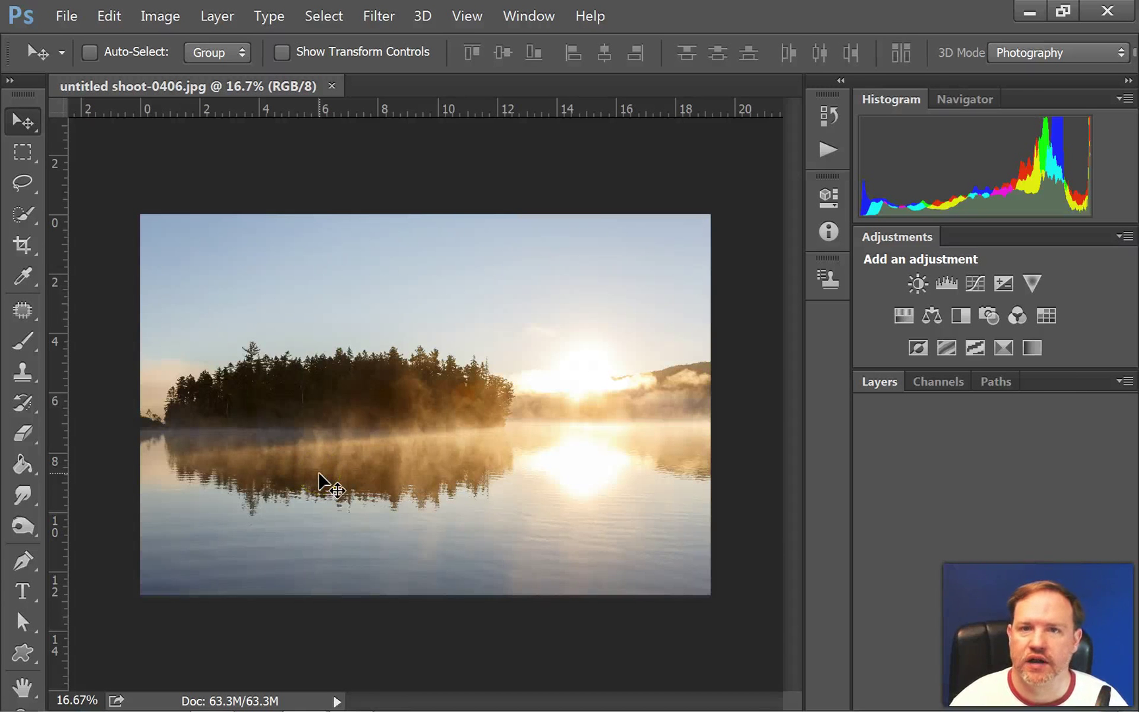
Browse the File, Image, Layer, Type and 3D menus, then close the menu
click(321, 480)
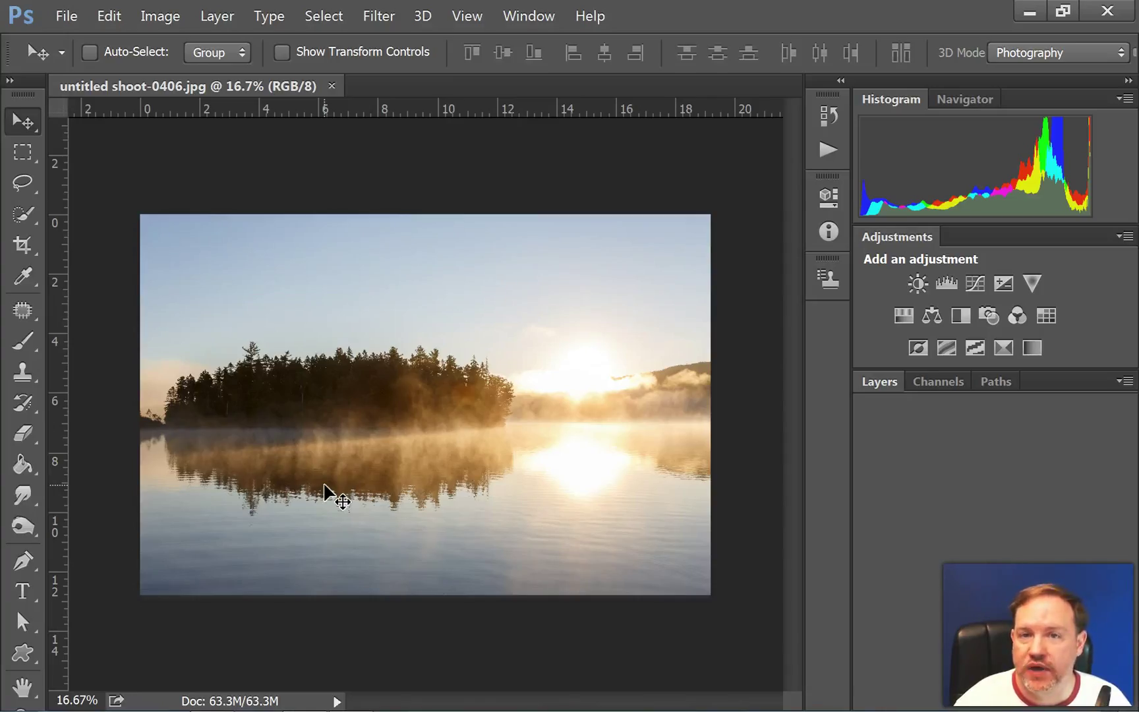
click(323, 484)
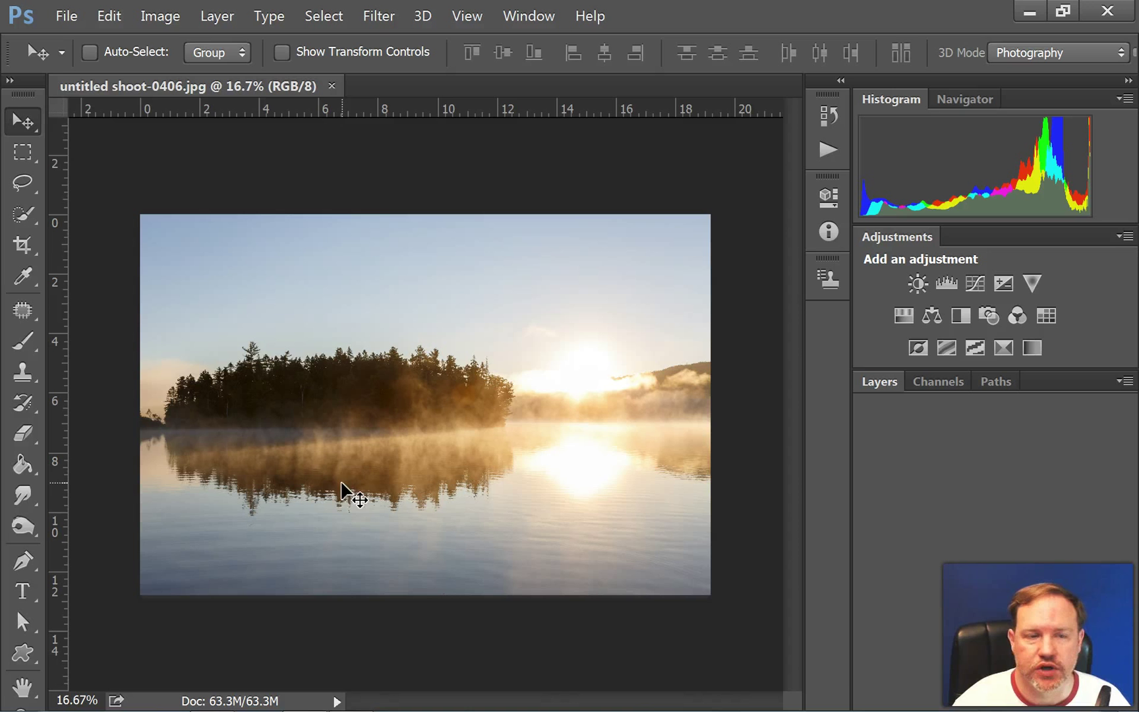
click(67, 17)
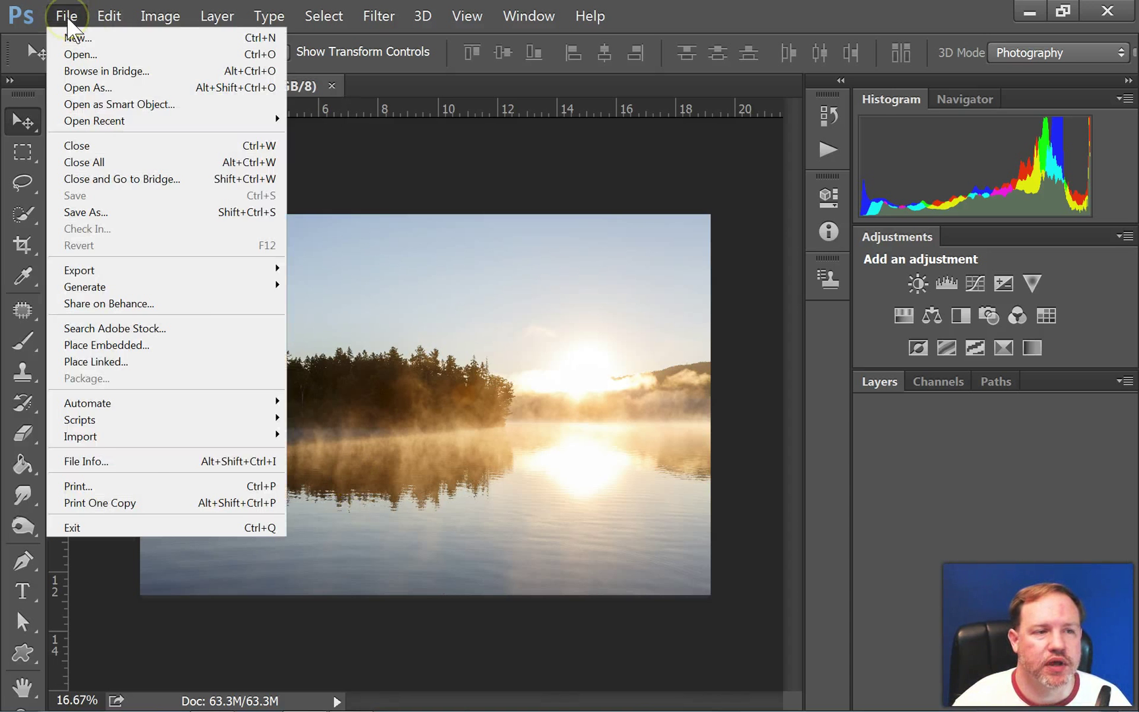
click(109, 16)
click(160, 16)
click(217, 16)
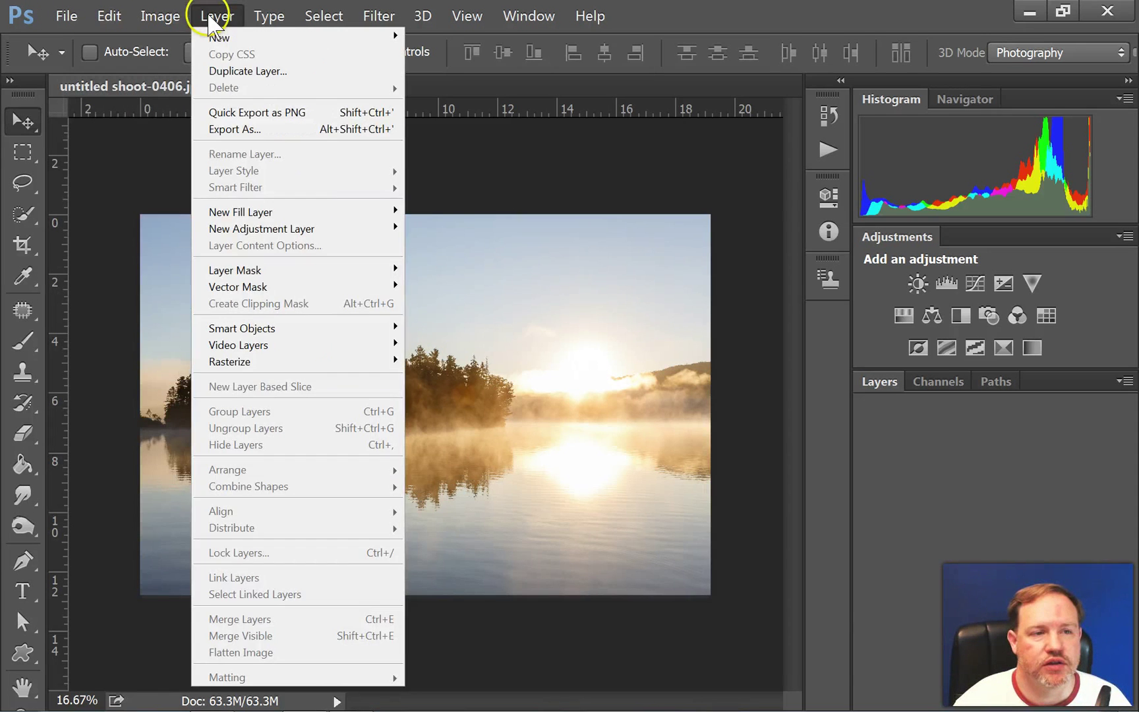
click(269, 16)
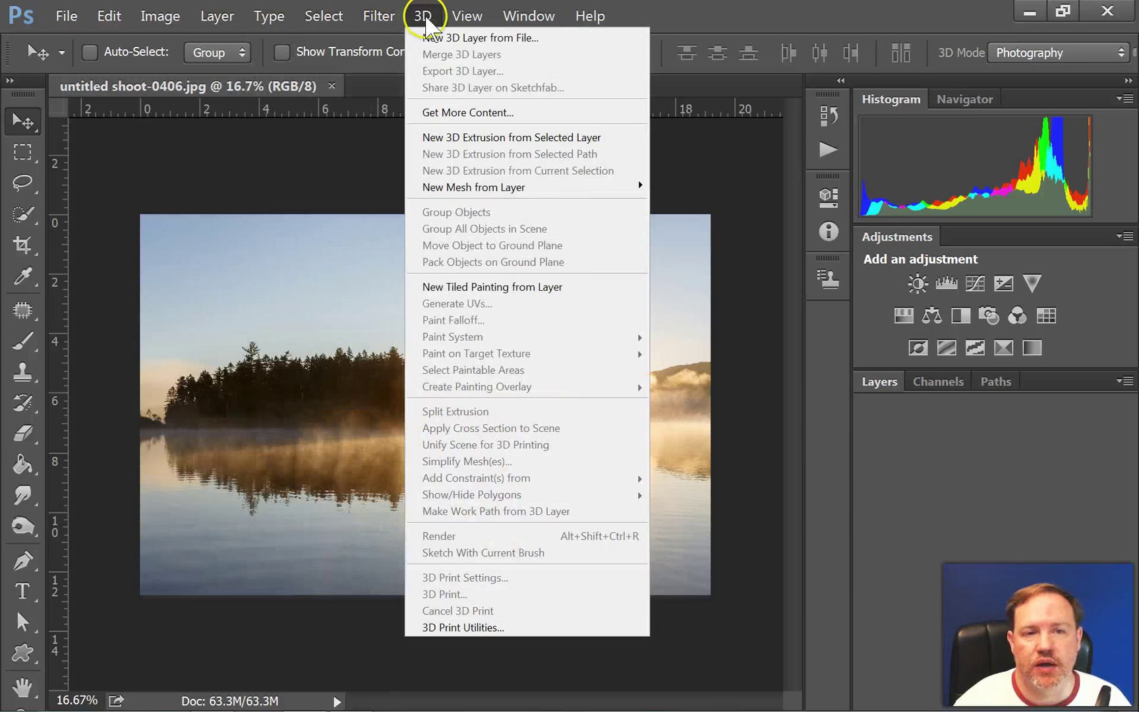
mouse_move(493, 21)
mouse_move(596, 20)
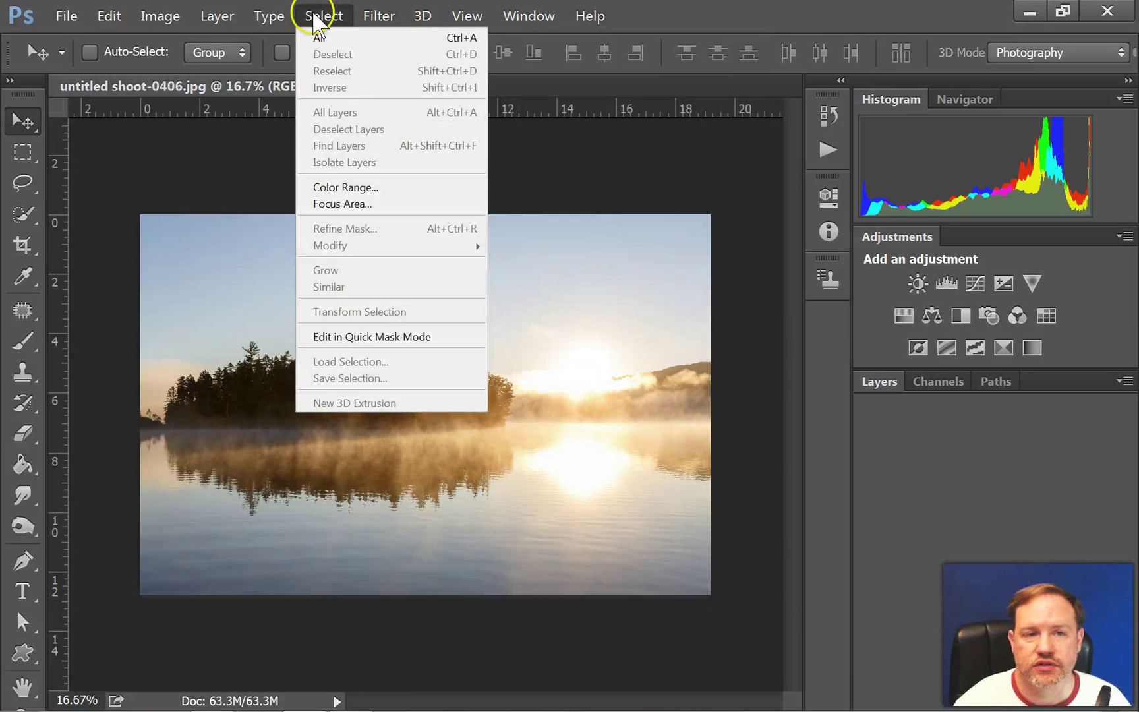
click(56, 18)
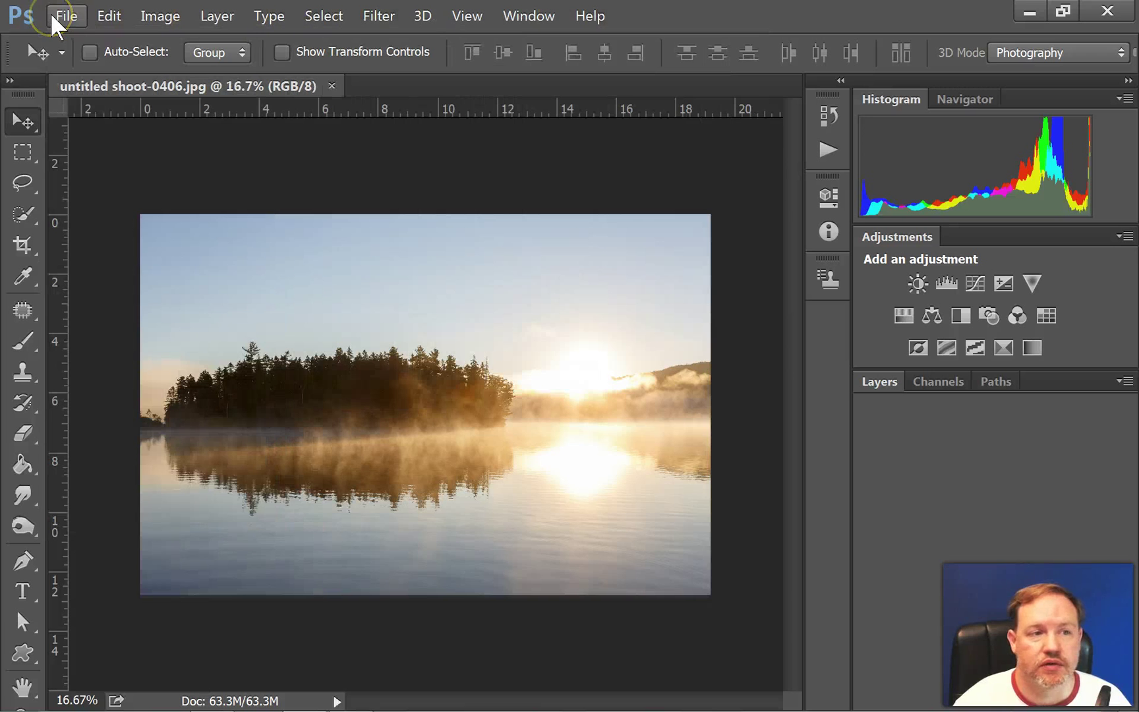
Toggle the Tools panel between two and one columns, ending with two columns
click(10, 80)
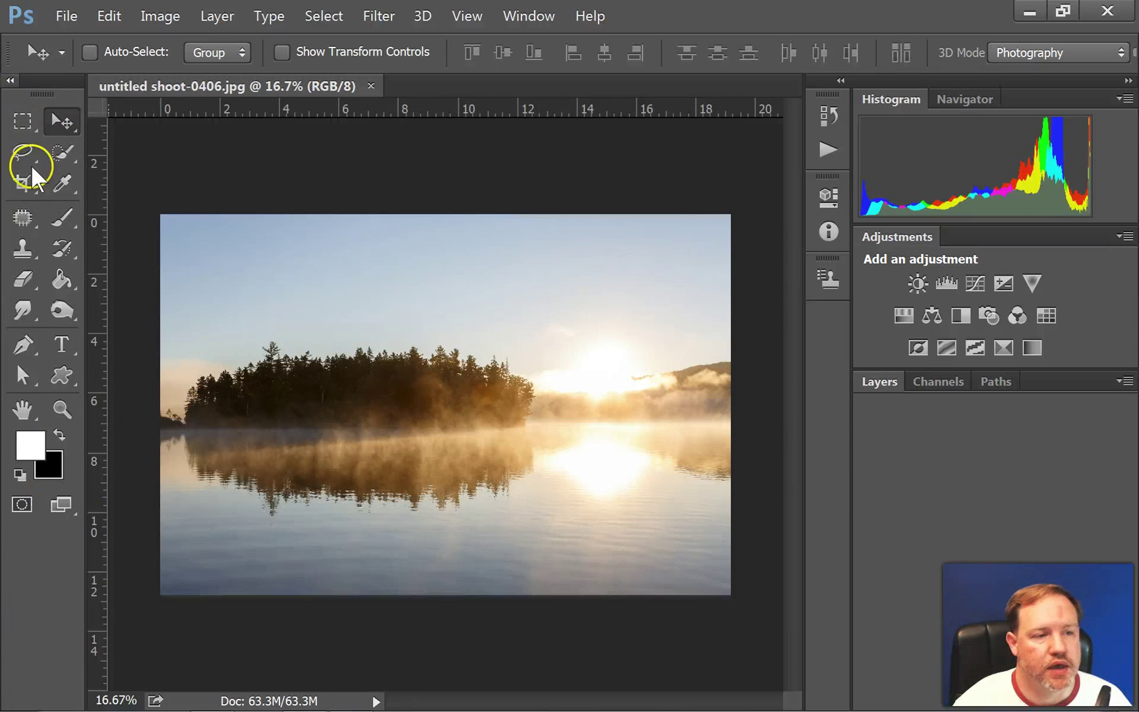
click(10, 80)
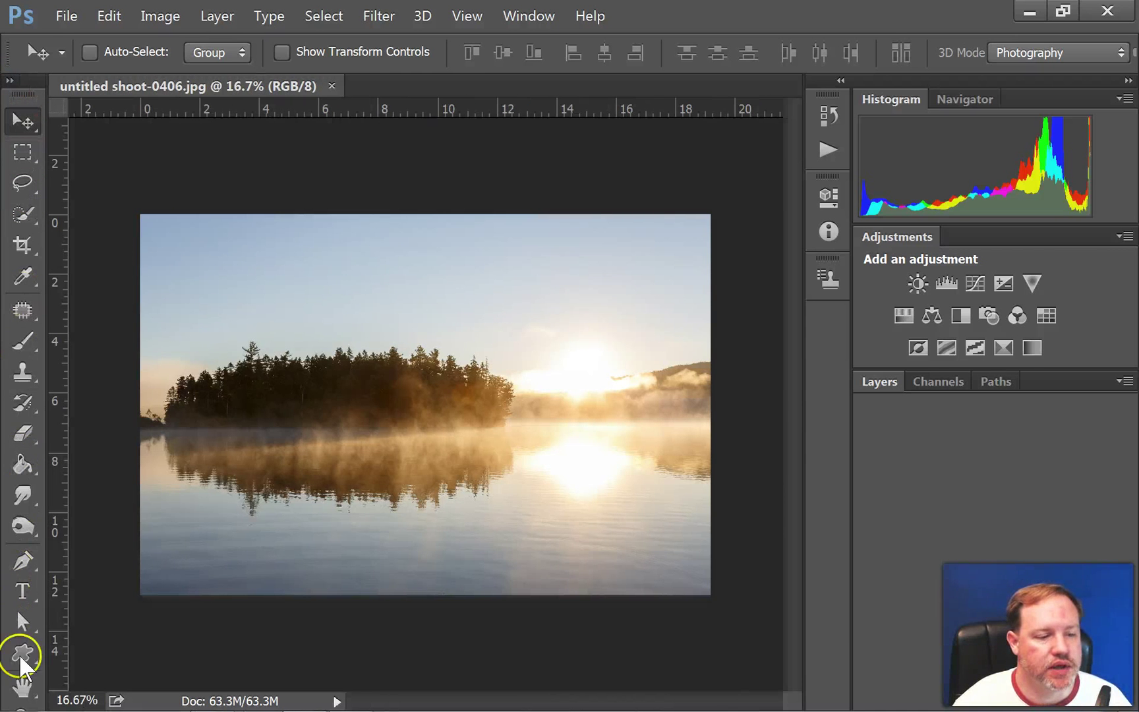
click(10, 81)
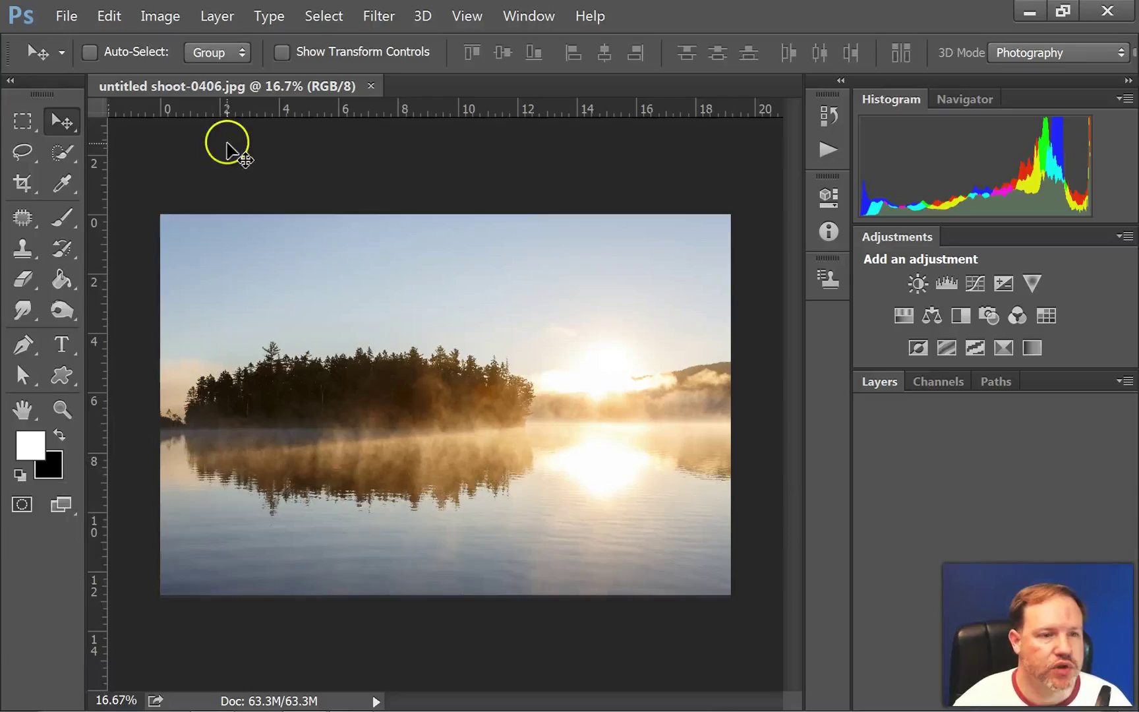
Switch from the Rectangular Marquee to the Move tool and back to the Rectangular Marquee
click(21, 123)
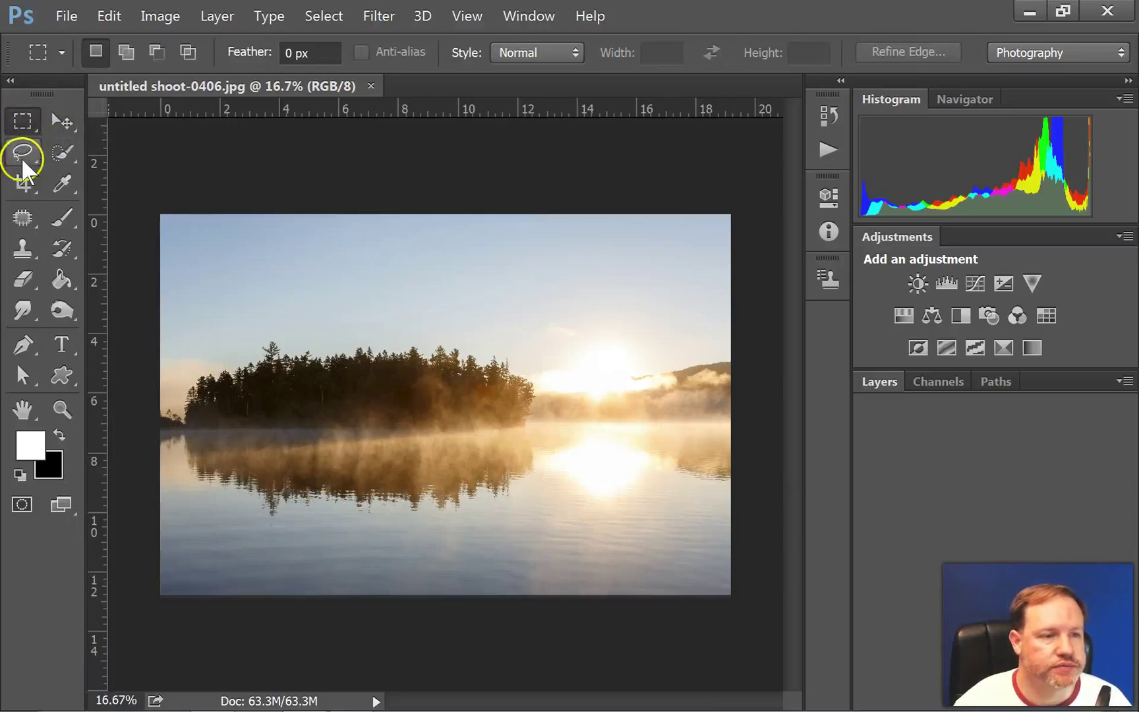
click(61, 121)
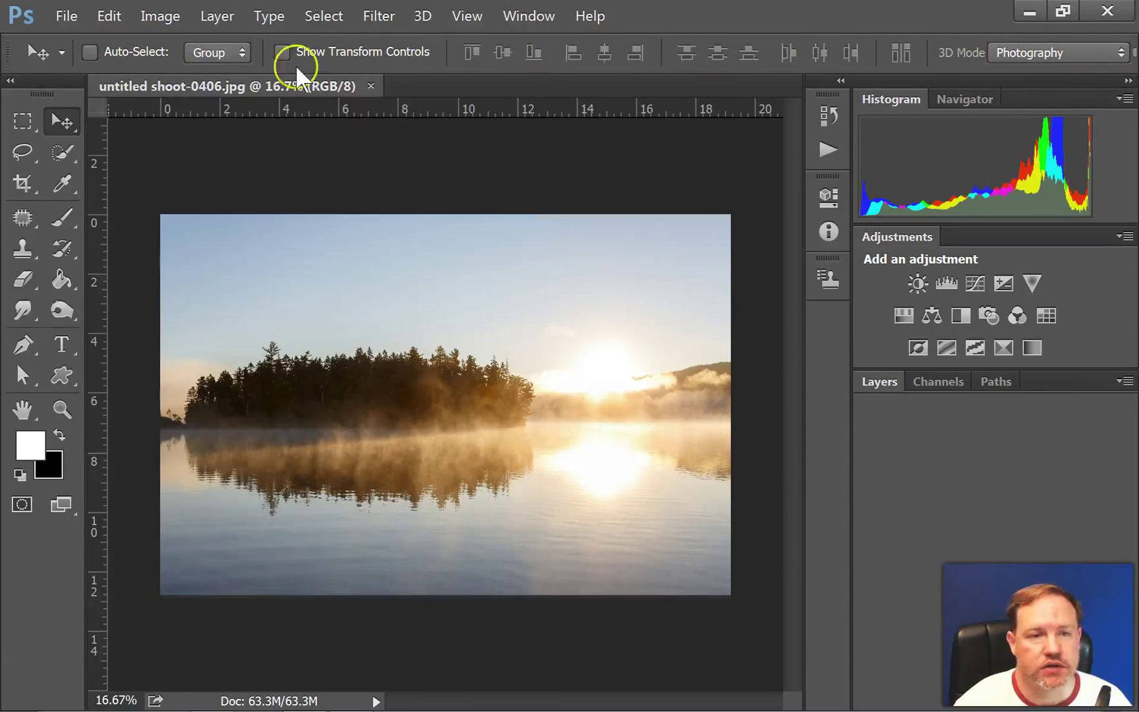
click(22, 121)
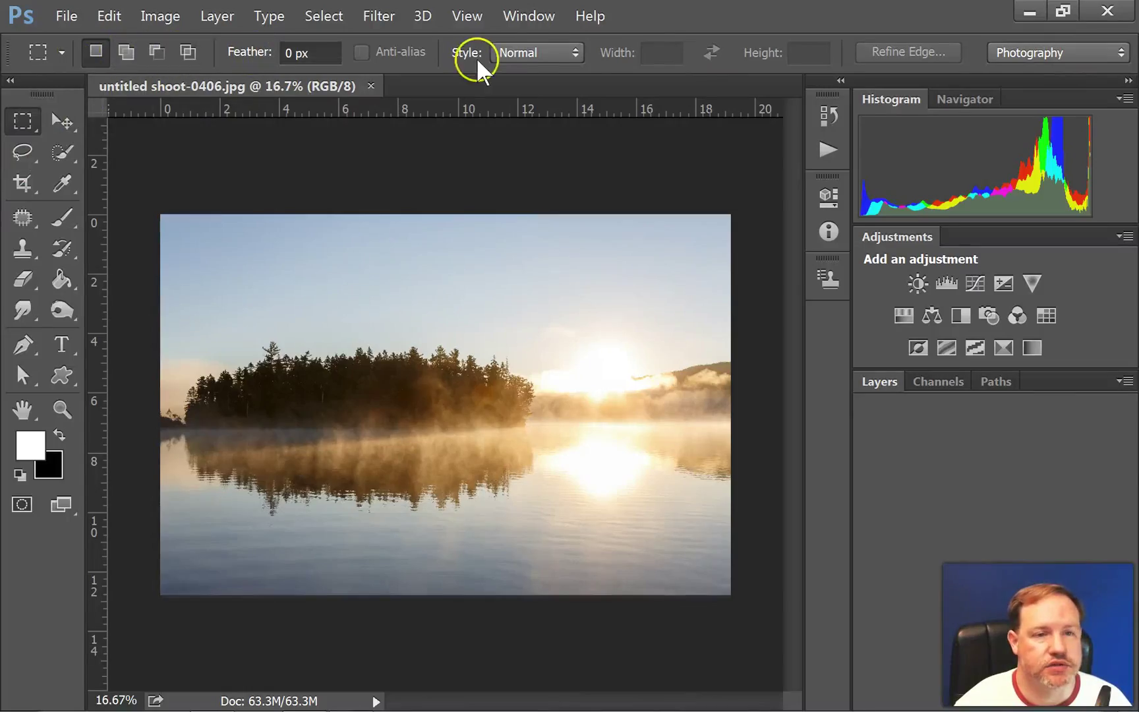
click(195, 401)
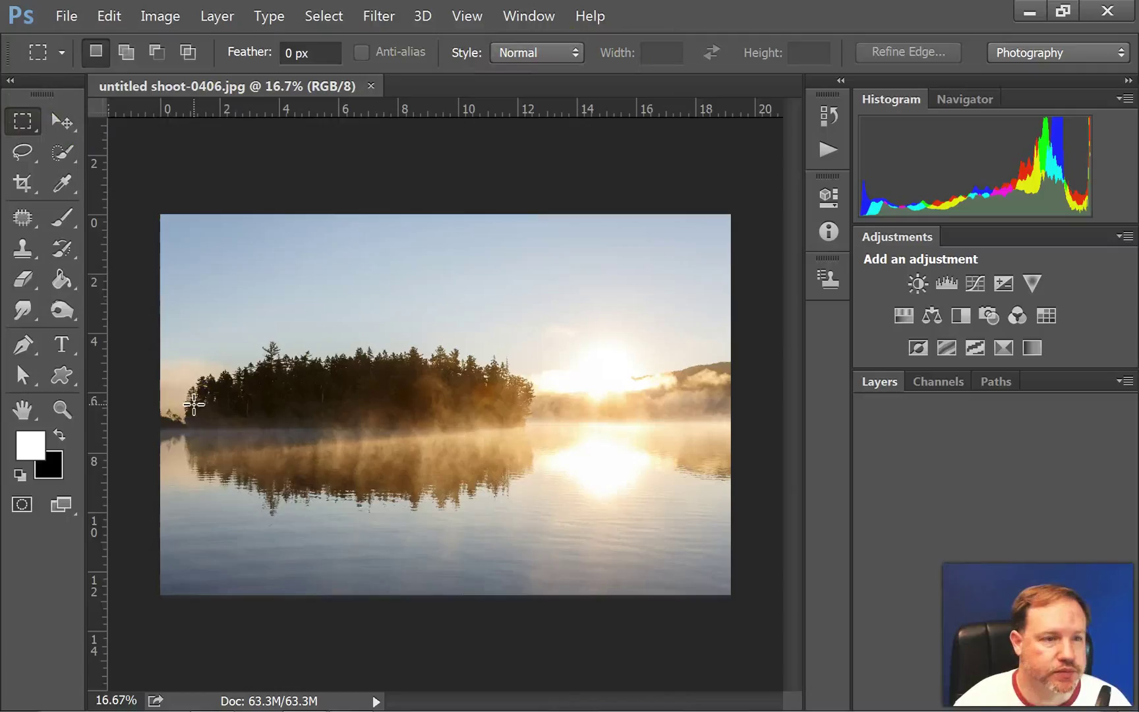
drag(94, 402, 115, 539)
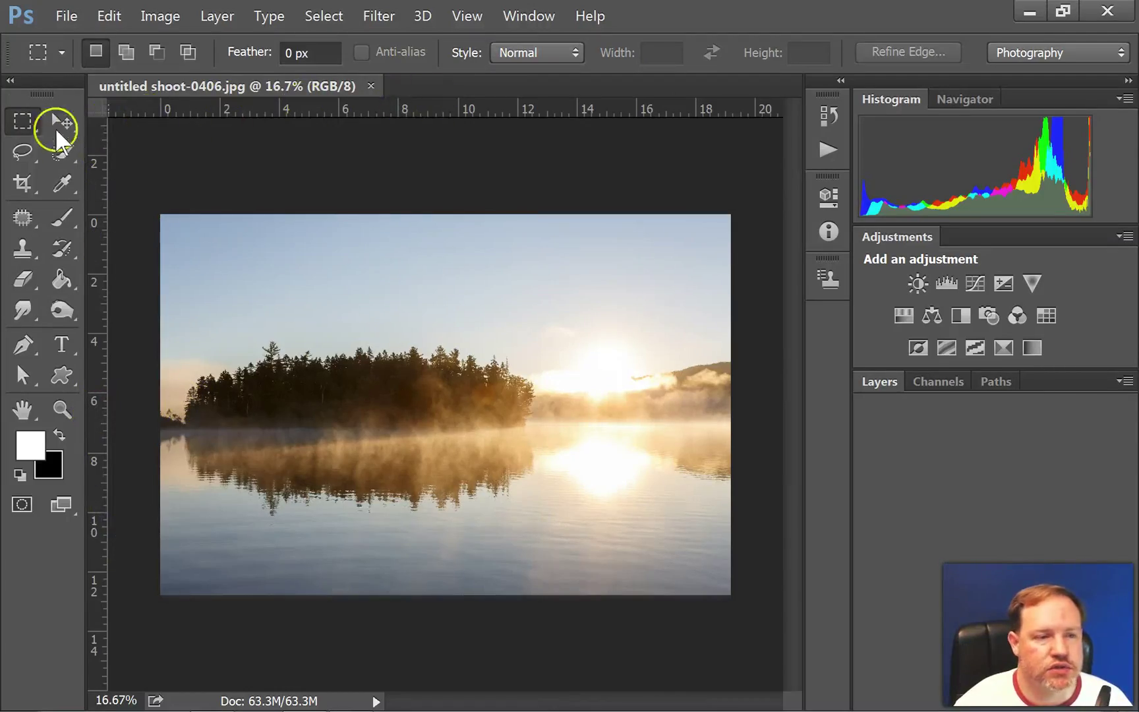
drag(95, 554, 127, 300)
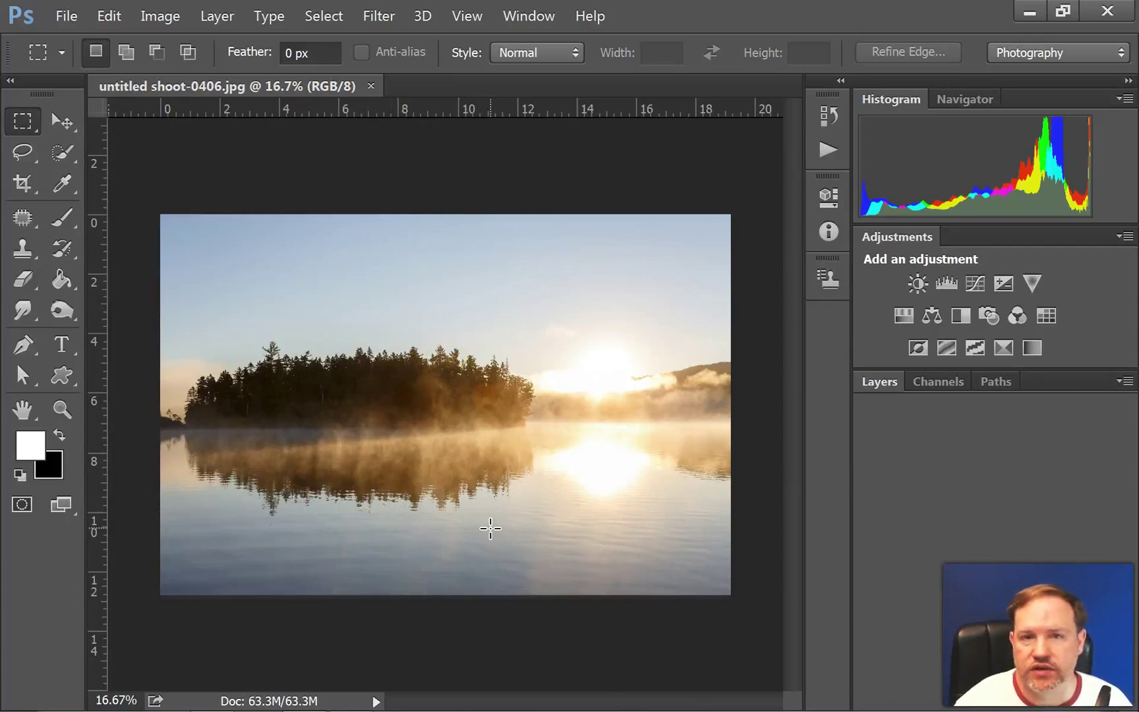
drag(491, 528, 102, 379)
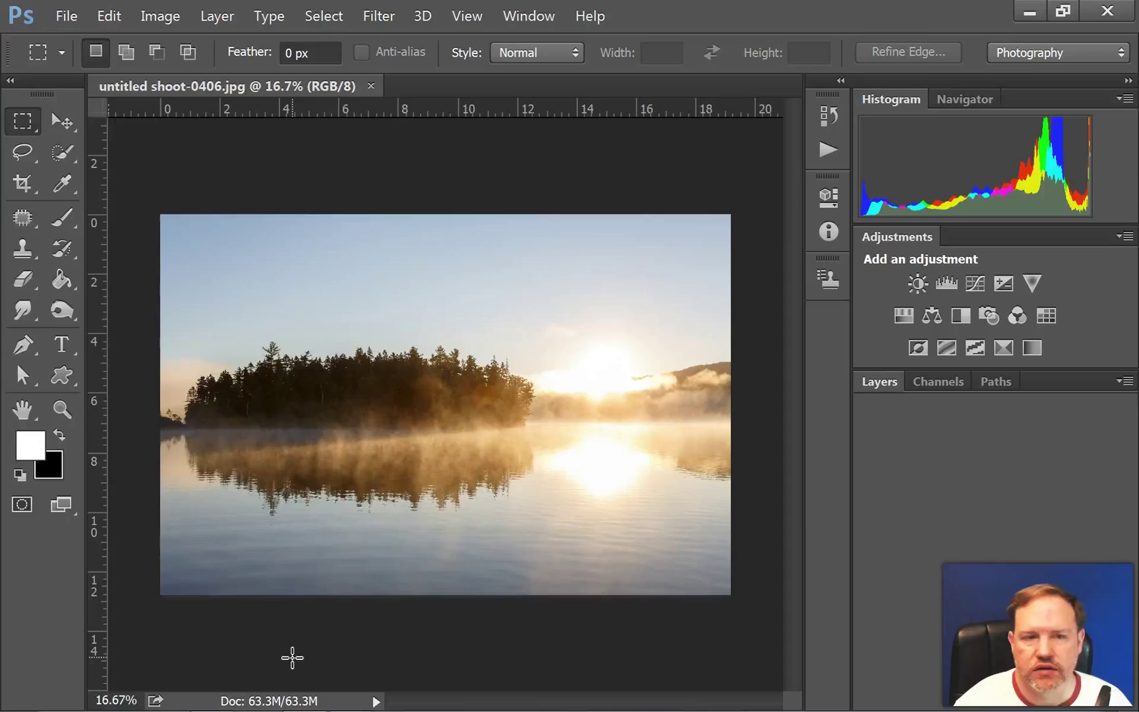
click(312, 551)
click(242, 283)
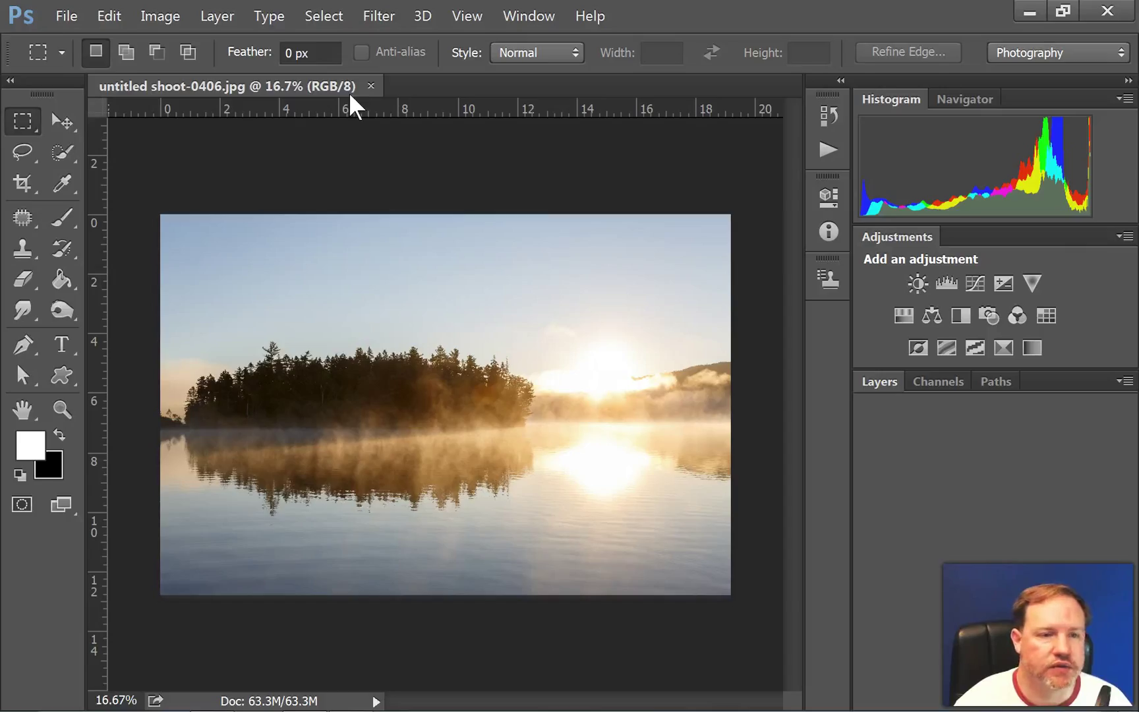
click(377, 80)
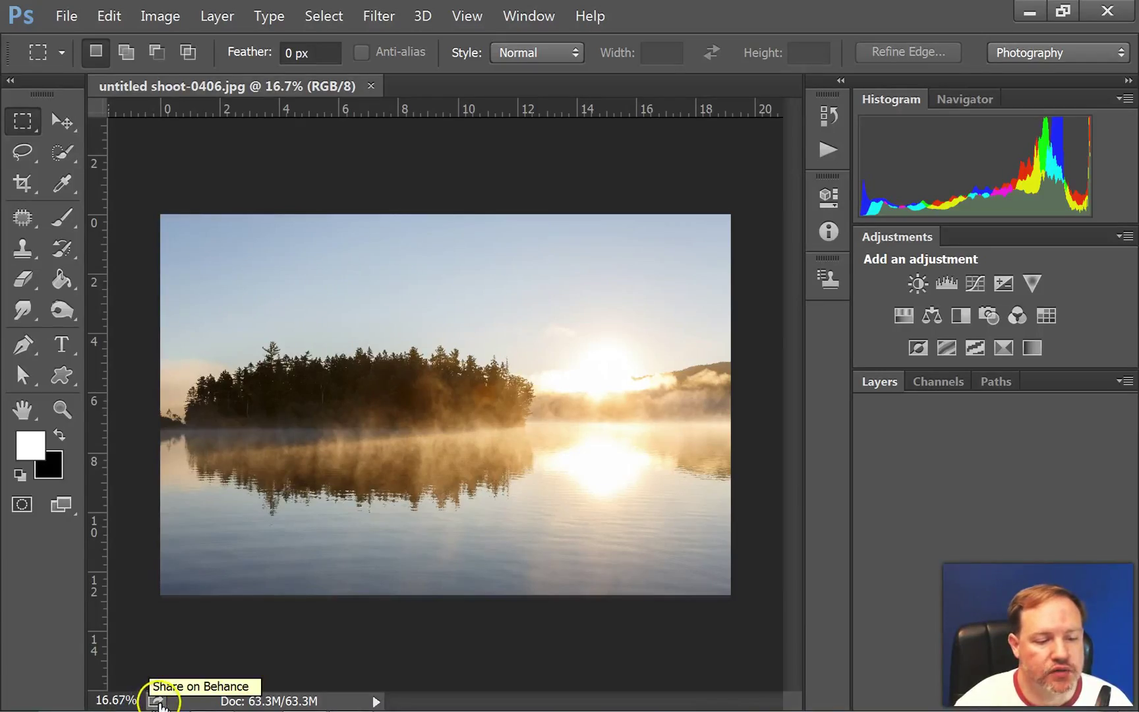
click(207, 686)
click(155, 699)
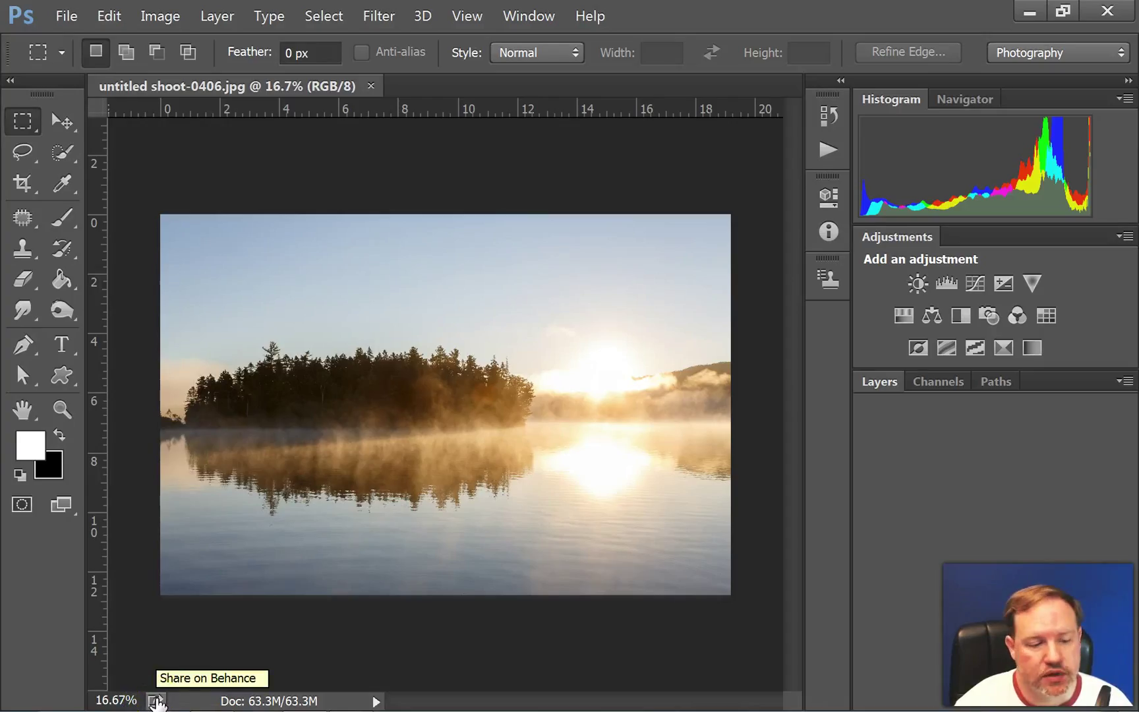
click(311, 704)
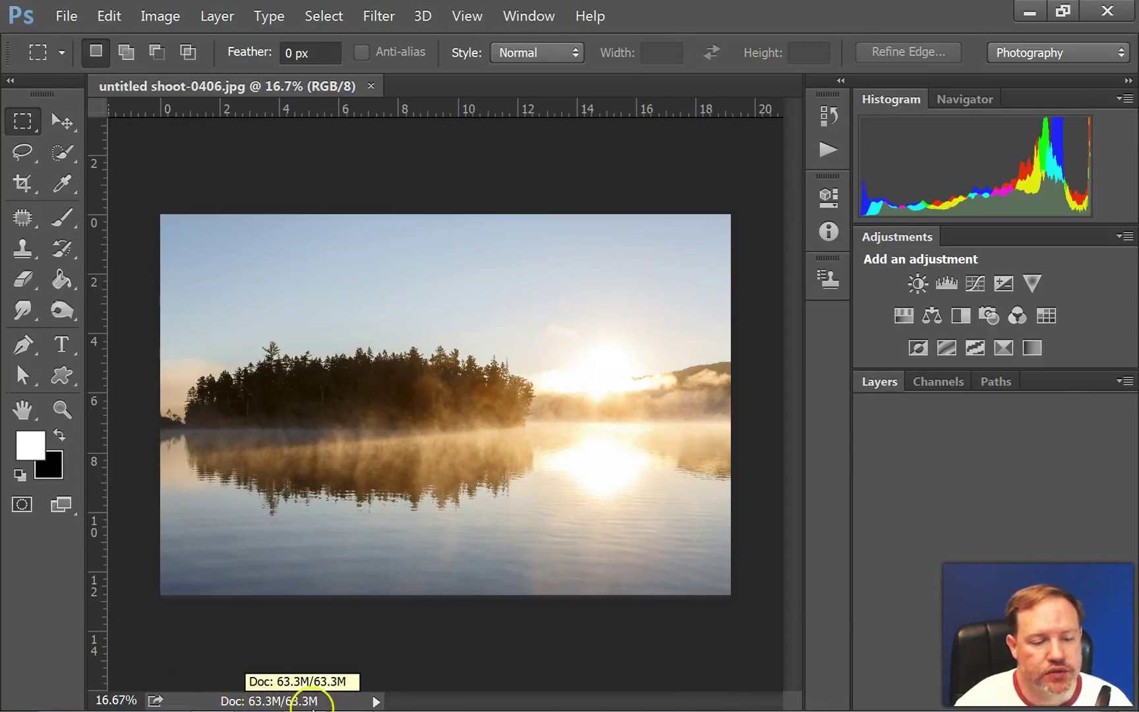
click(253, 703)
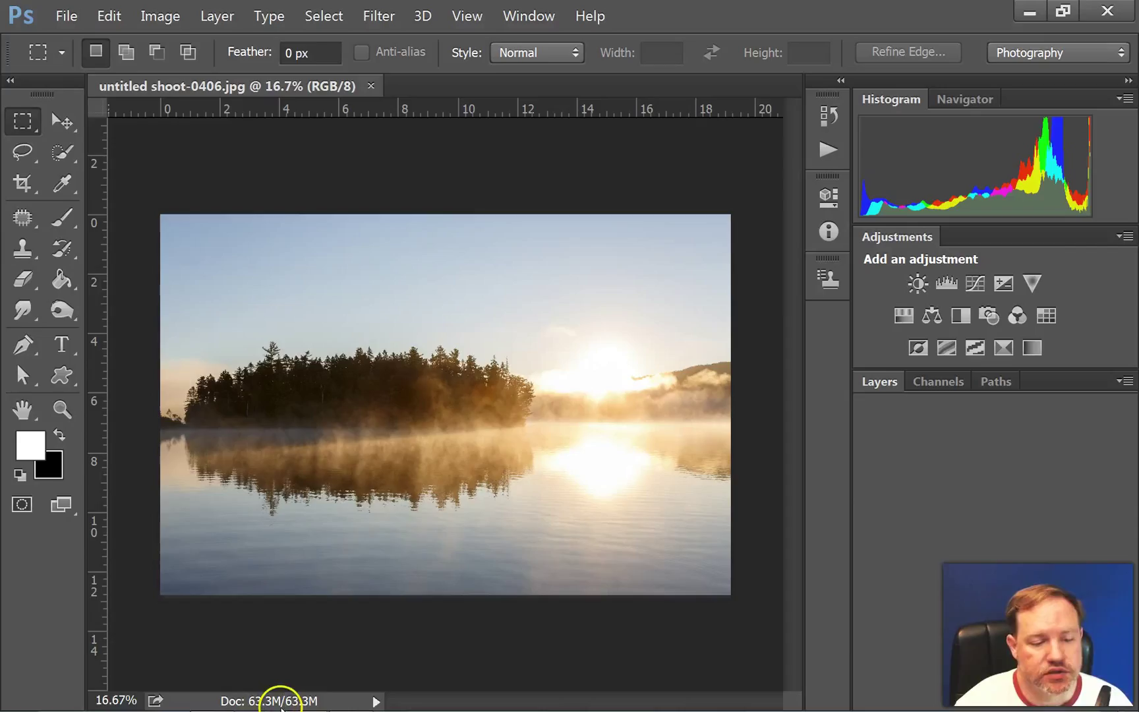
click(280, 705)
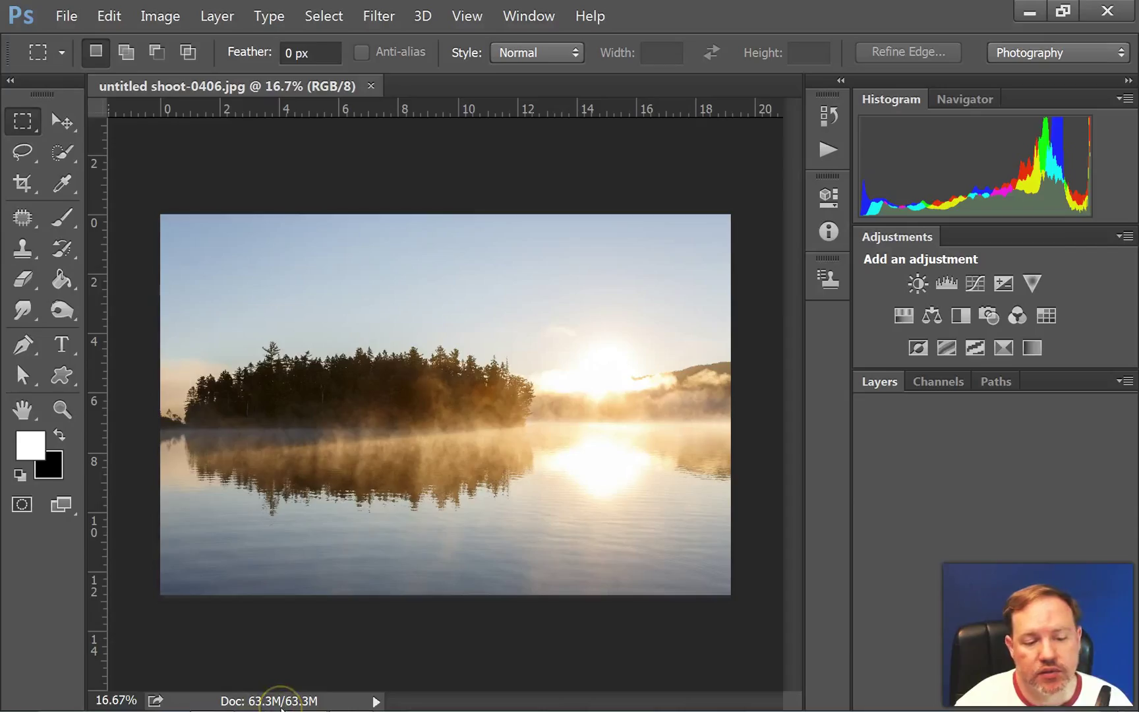
click(376, 701)
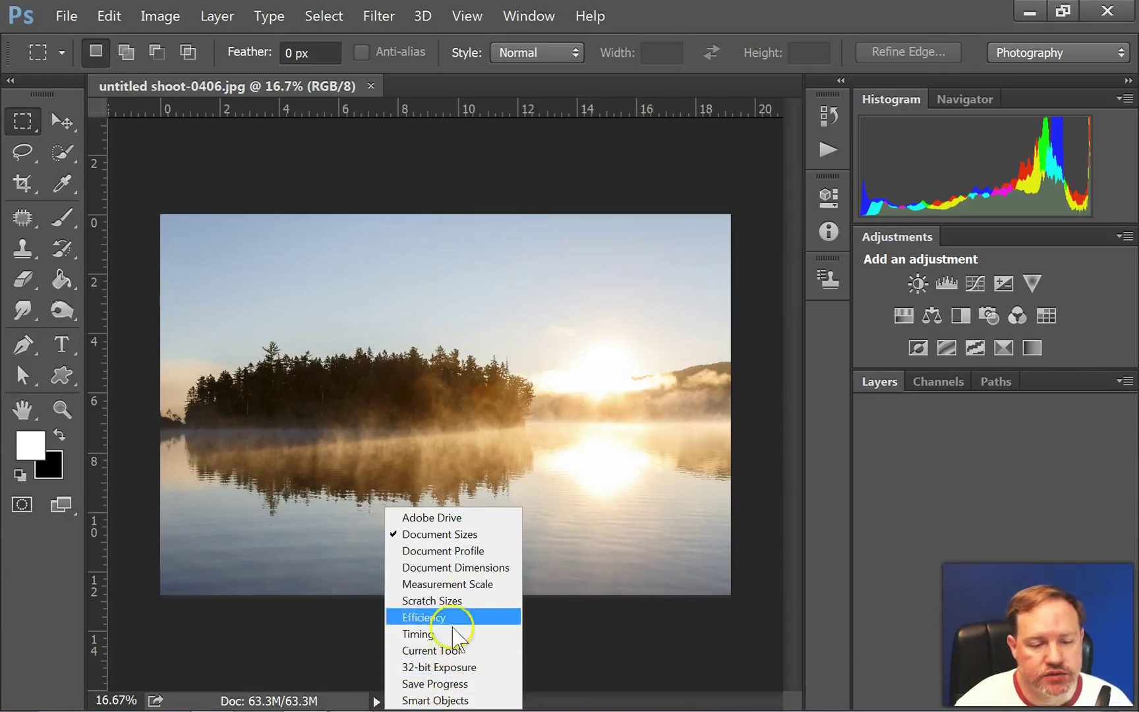
click(482, 485)
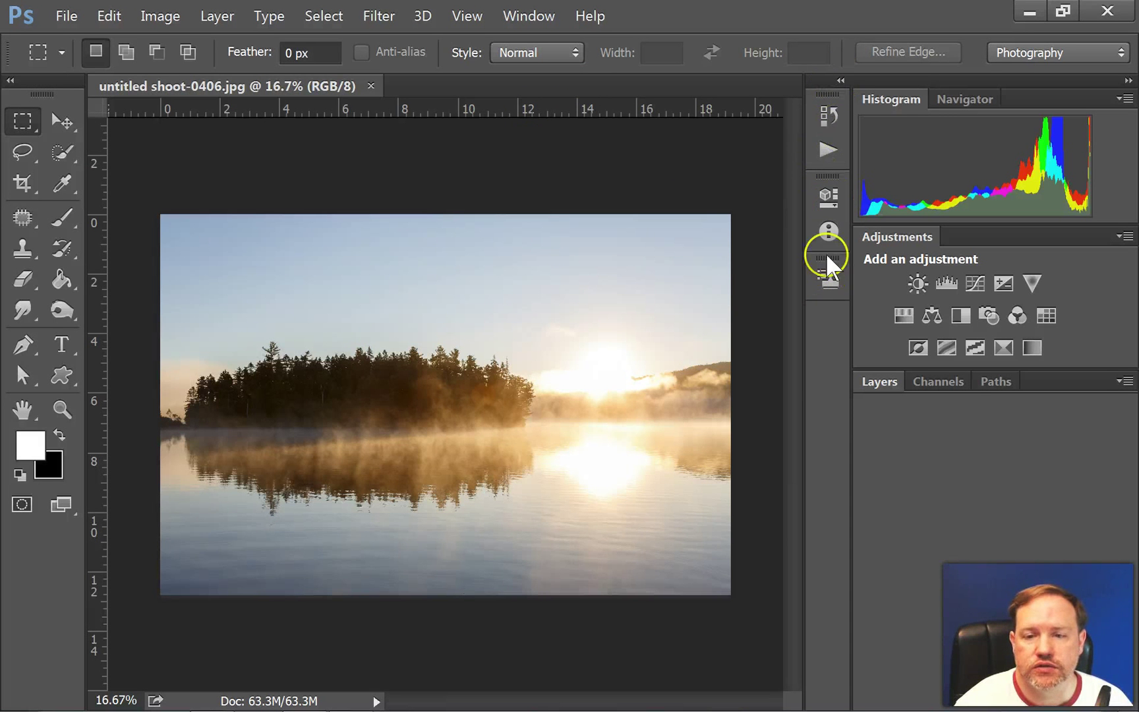
click(840, 80)
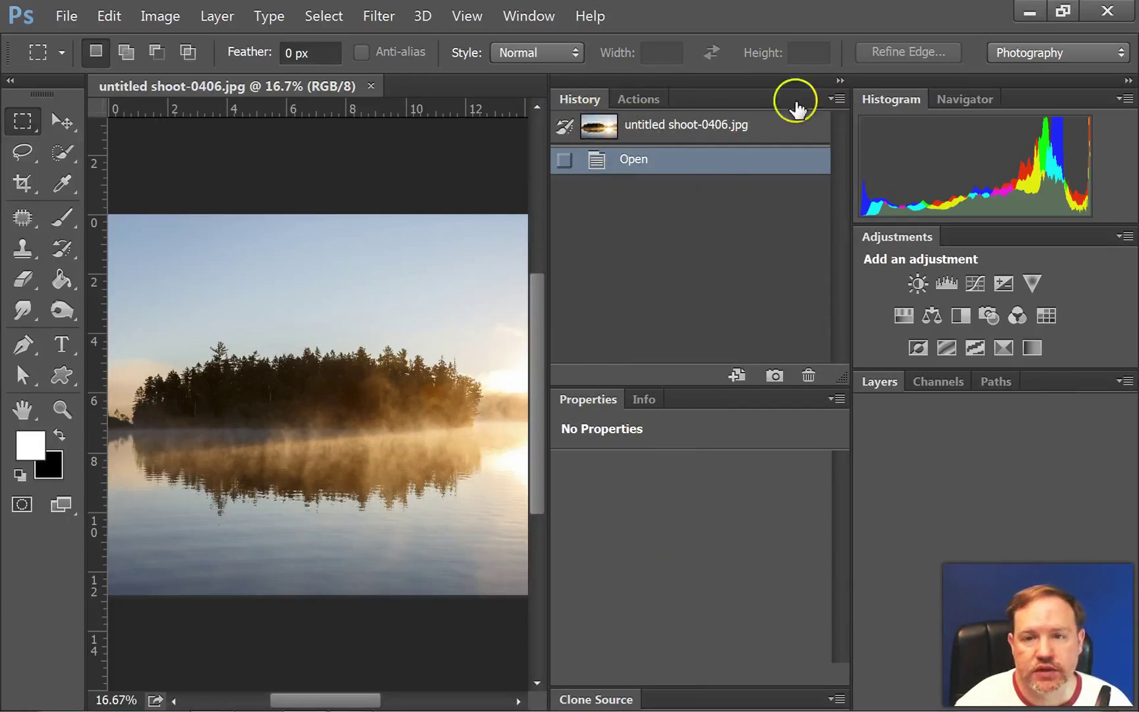
click(838, 81)
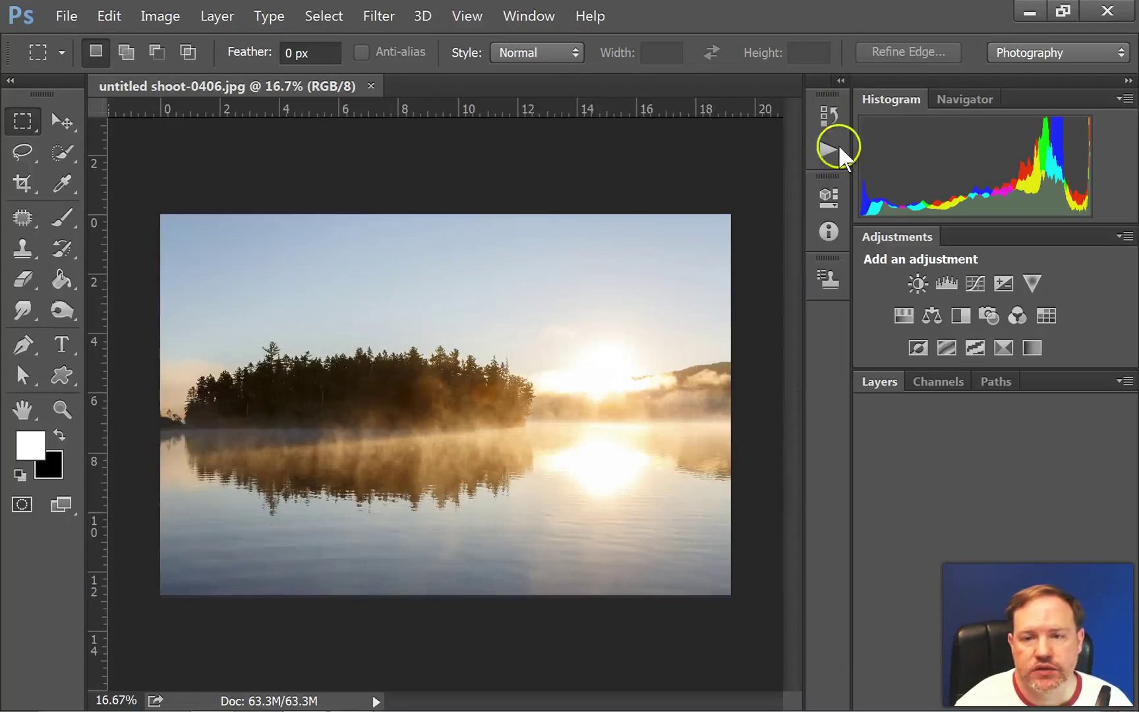
click(829, 116)
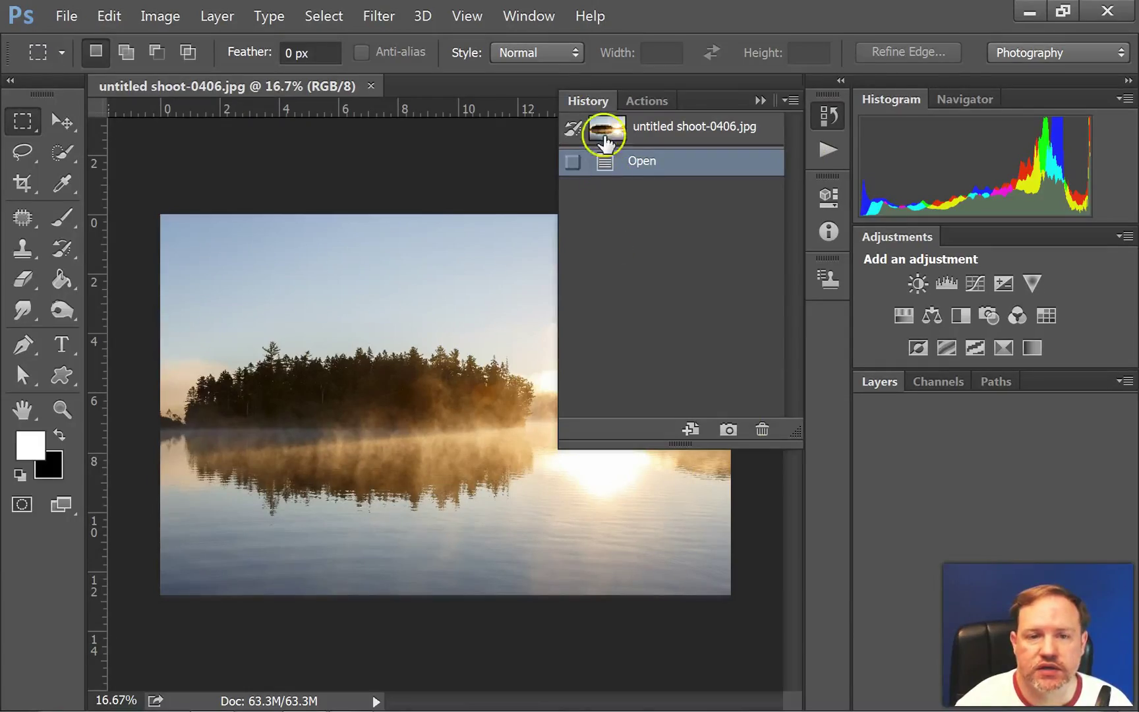
click(588, 102)
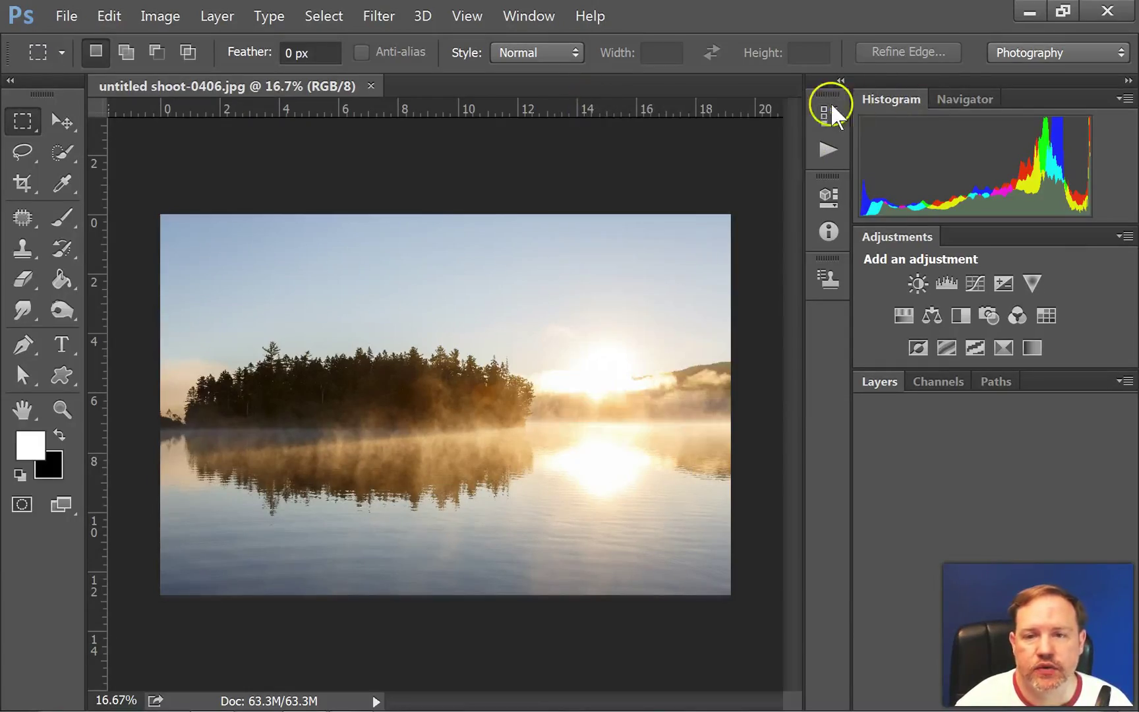
click(830, 105)
click(601, 100)
click(653, 101)
click(695, 149)
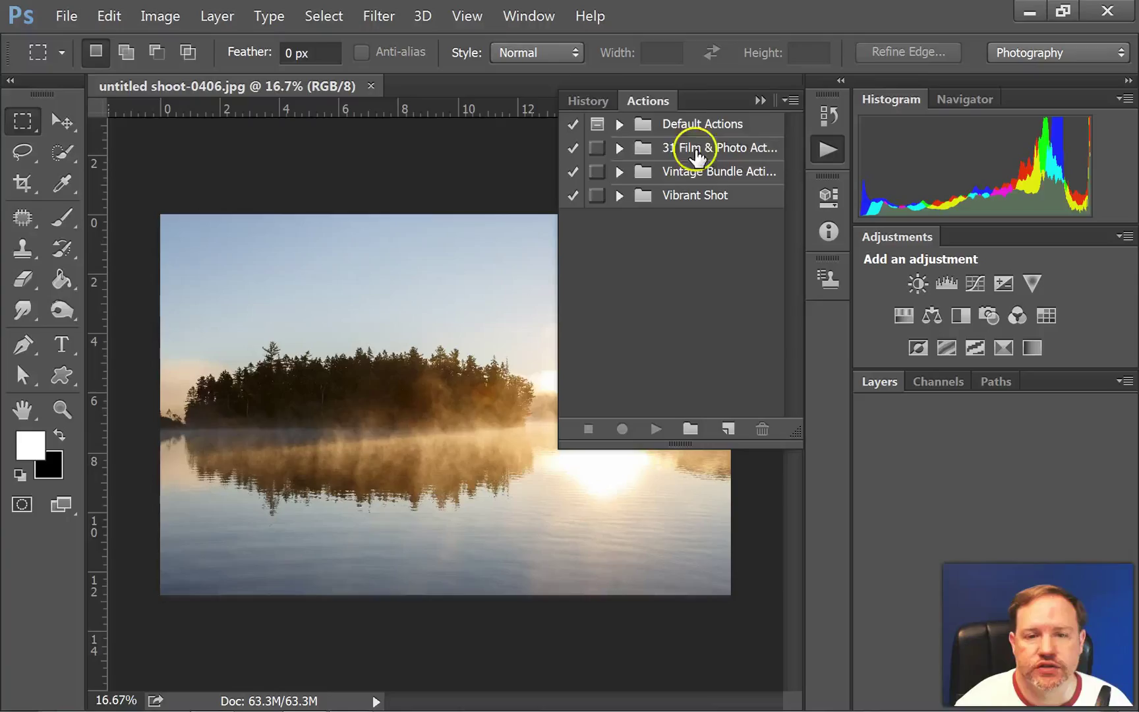
click(587, 100)
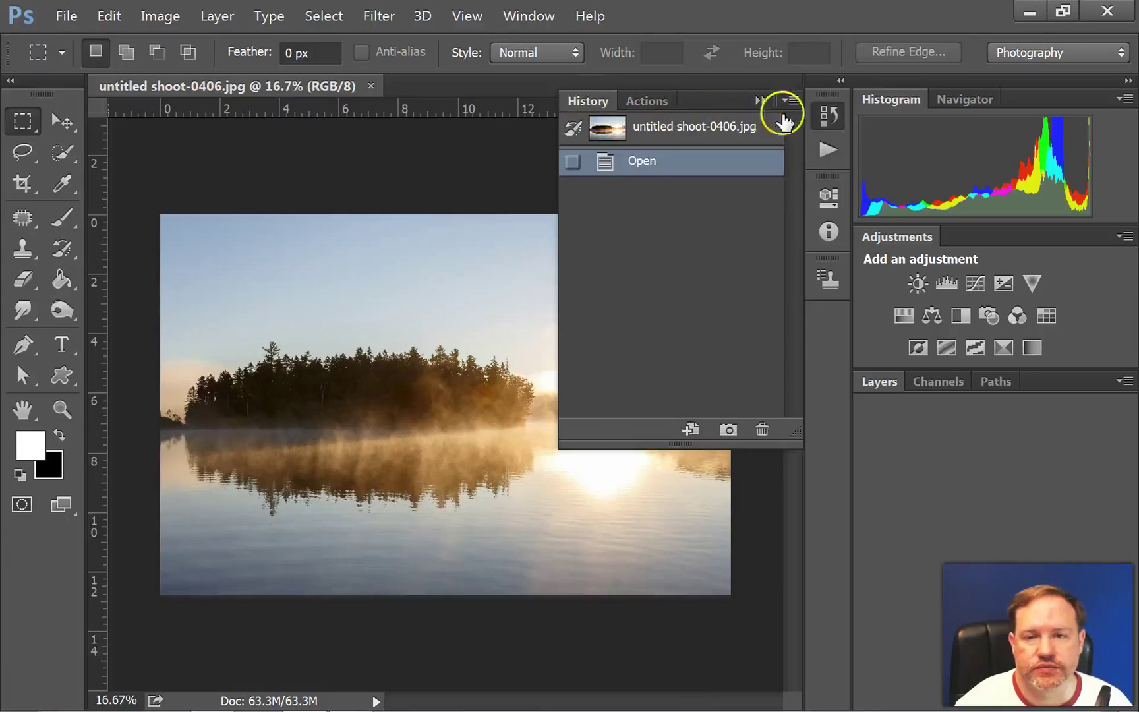
click(824, 115)
click(827, 153)
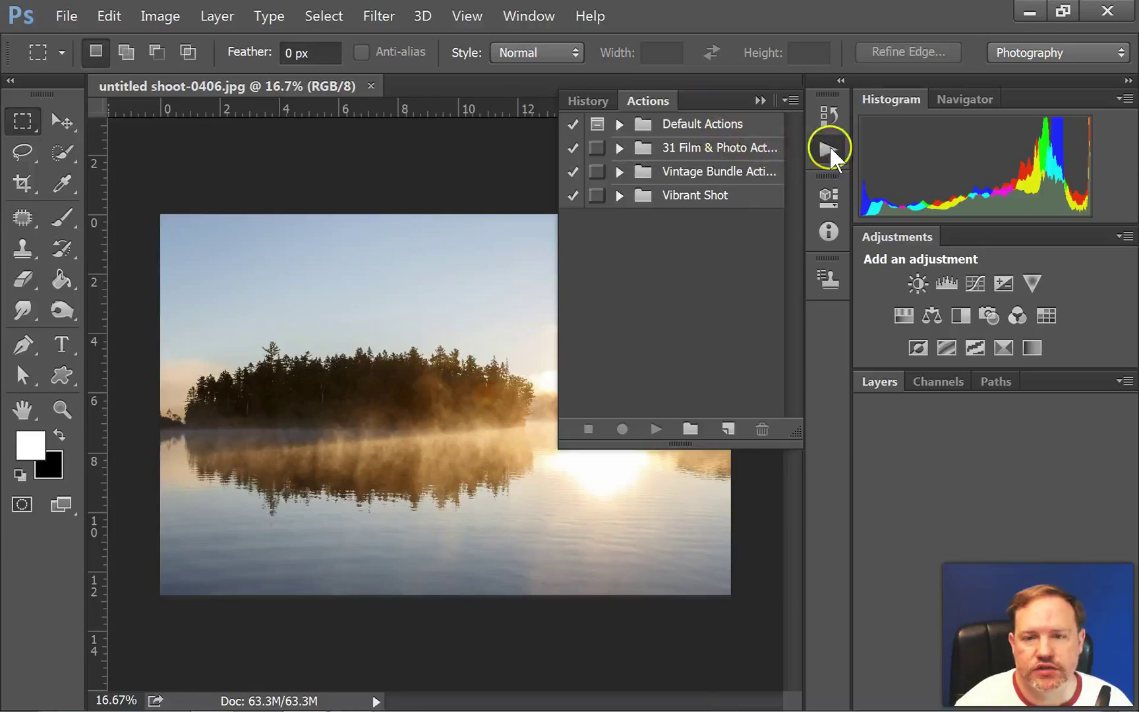
click(828, 149)
click(832, 199)
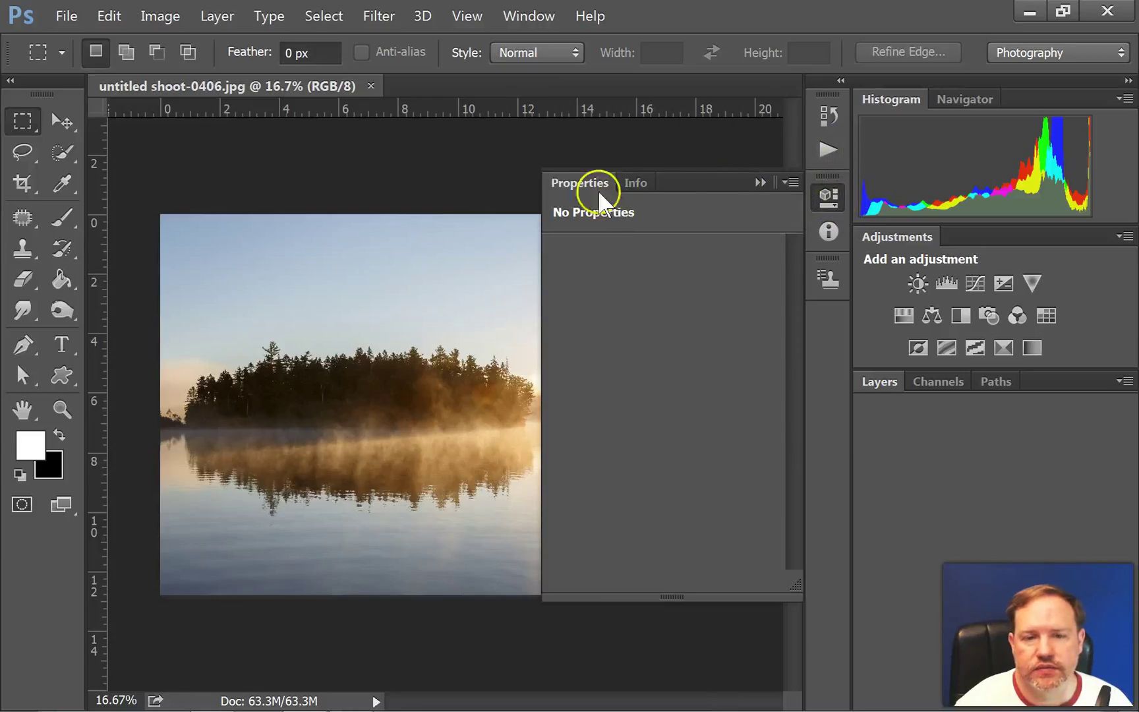
click(826, 199)
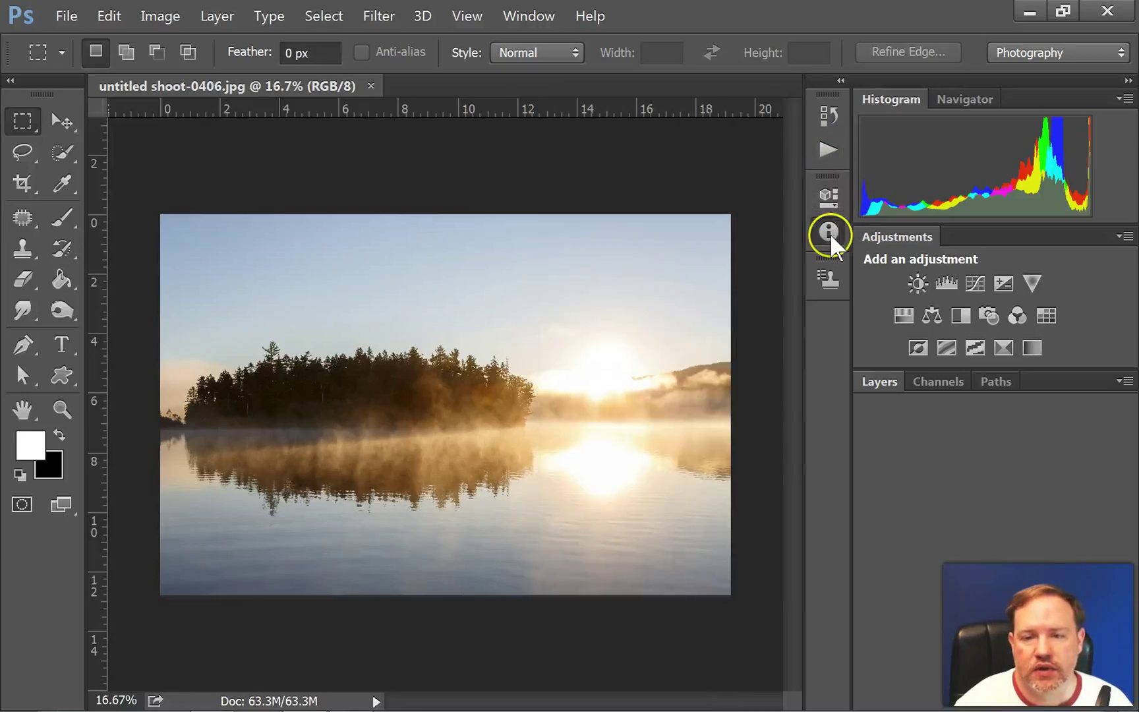
click(830, 233)
click(829, 231)
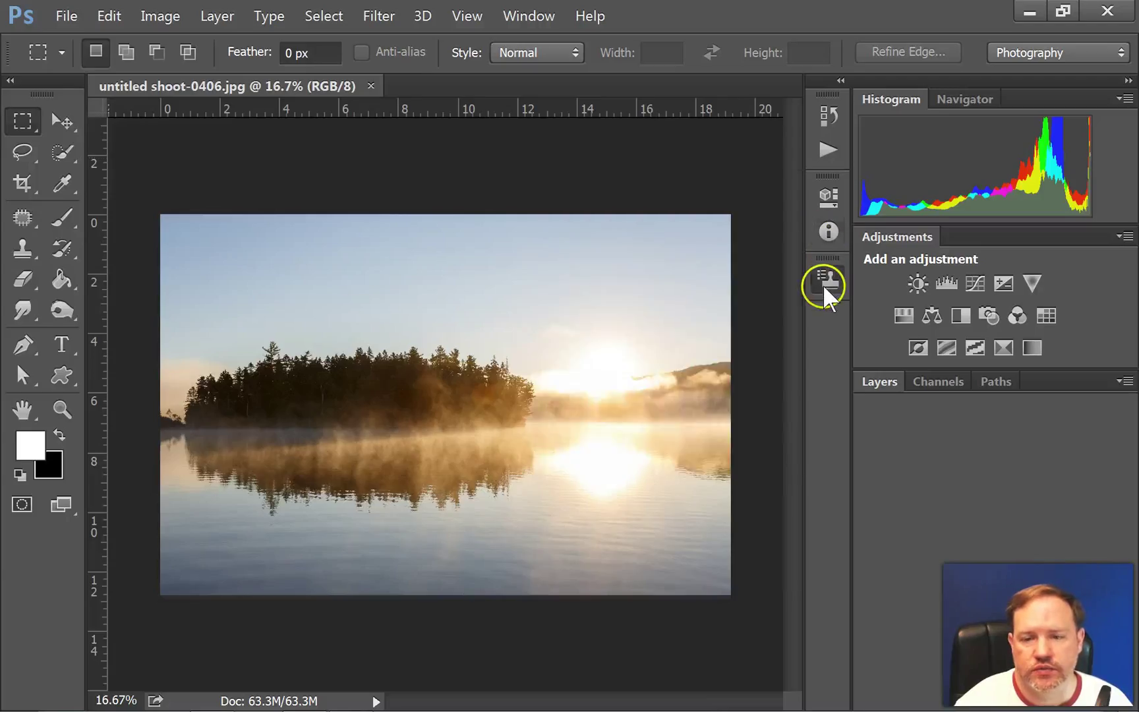
click(825, 282)
click(821, 286)
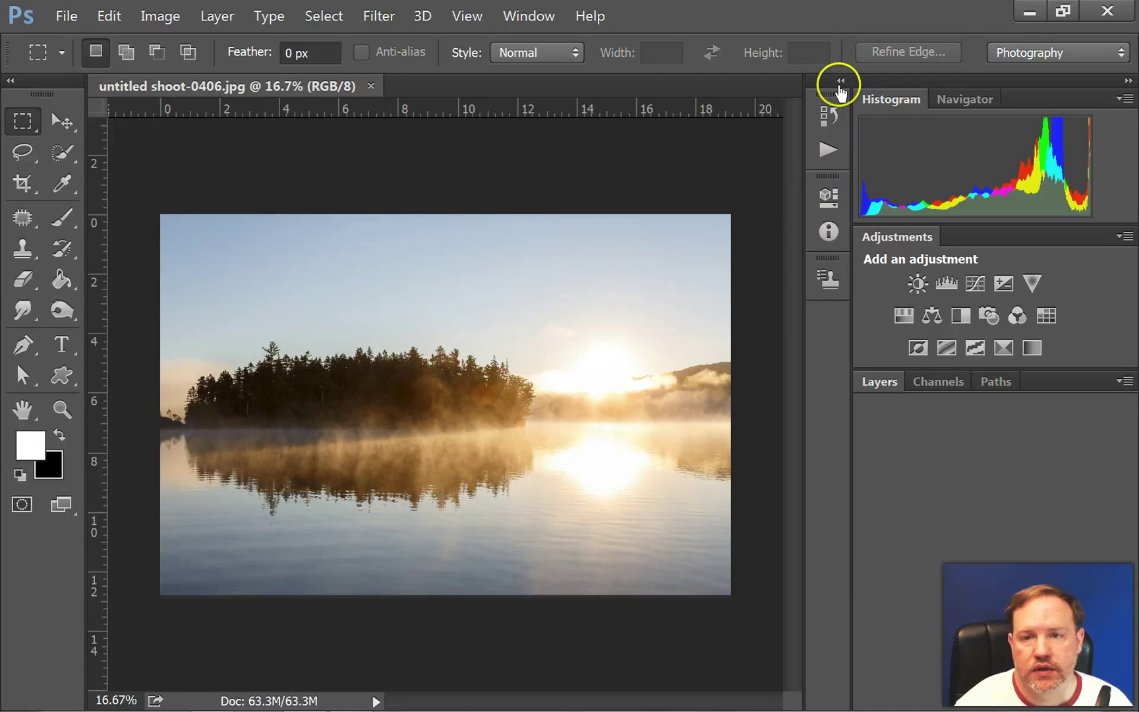
click(840, 81)
click(840, 79)
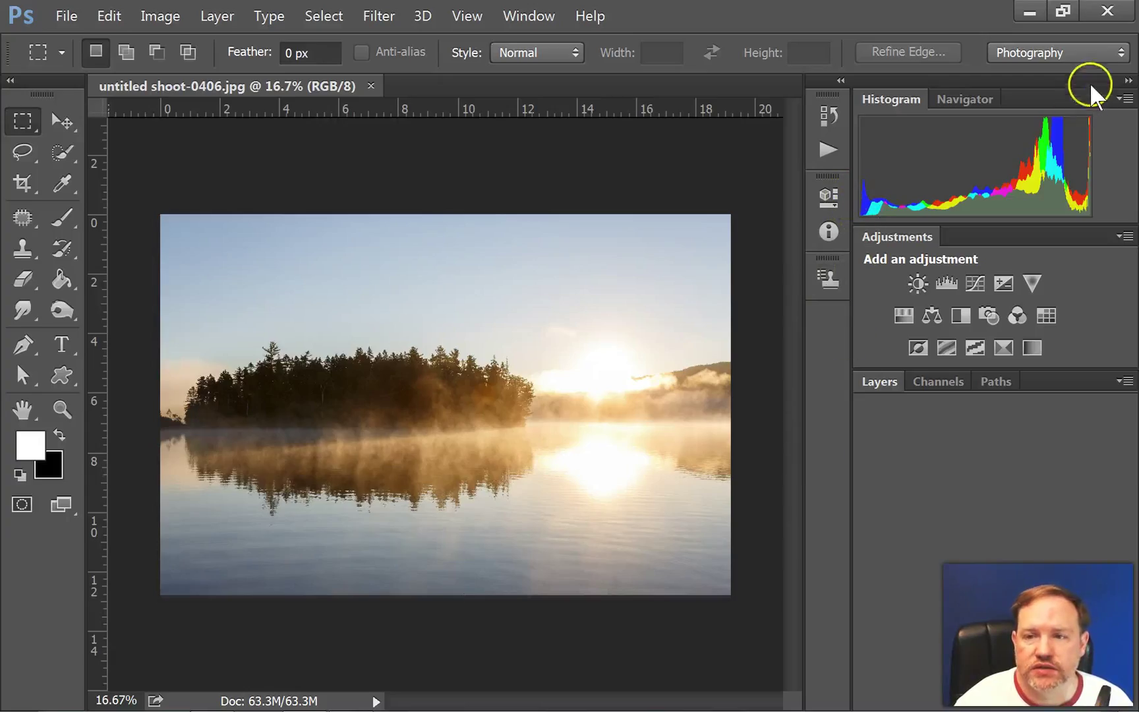
click(1119, 54)
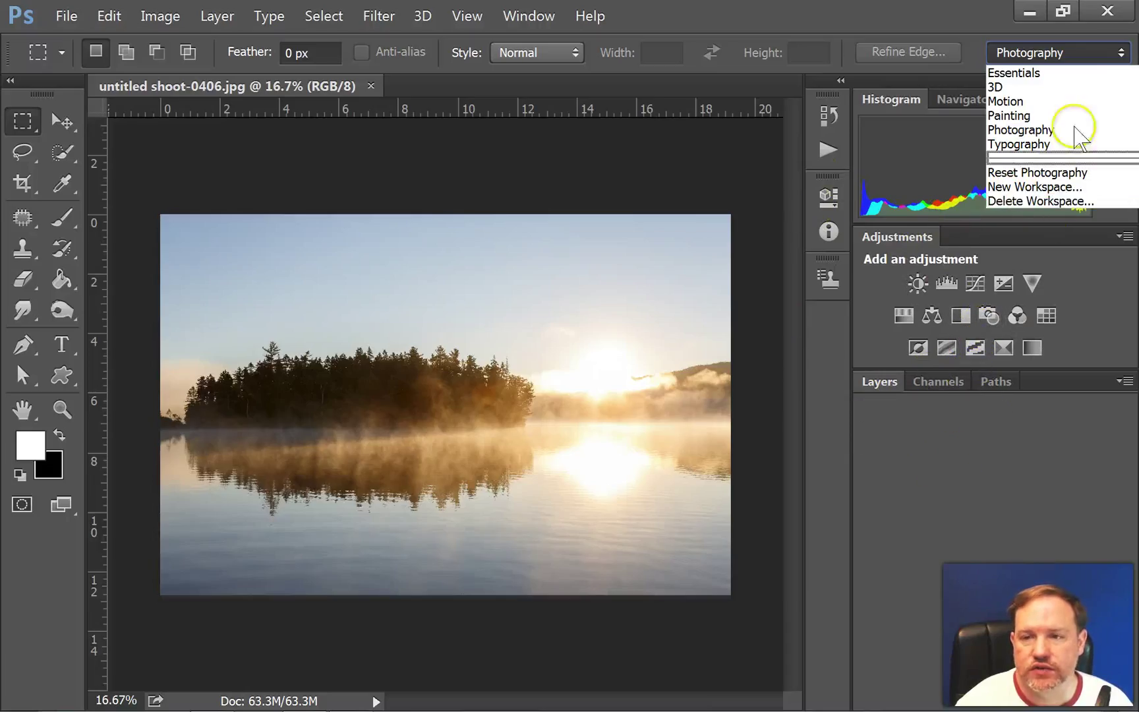
click(1053, 54)
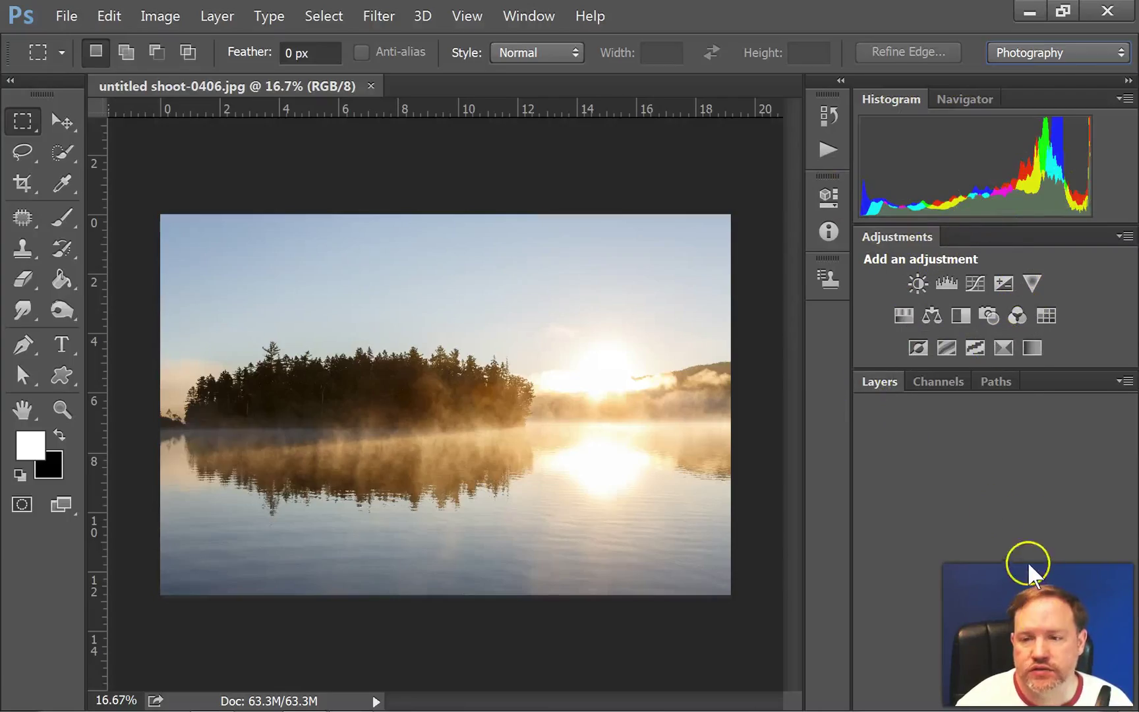
click(1061, 52)
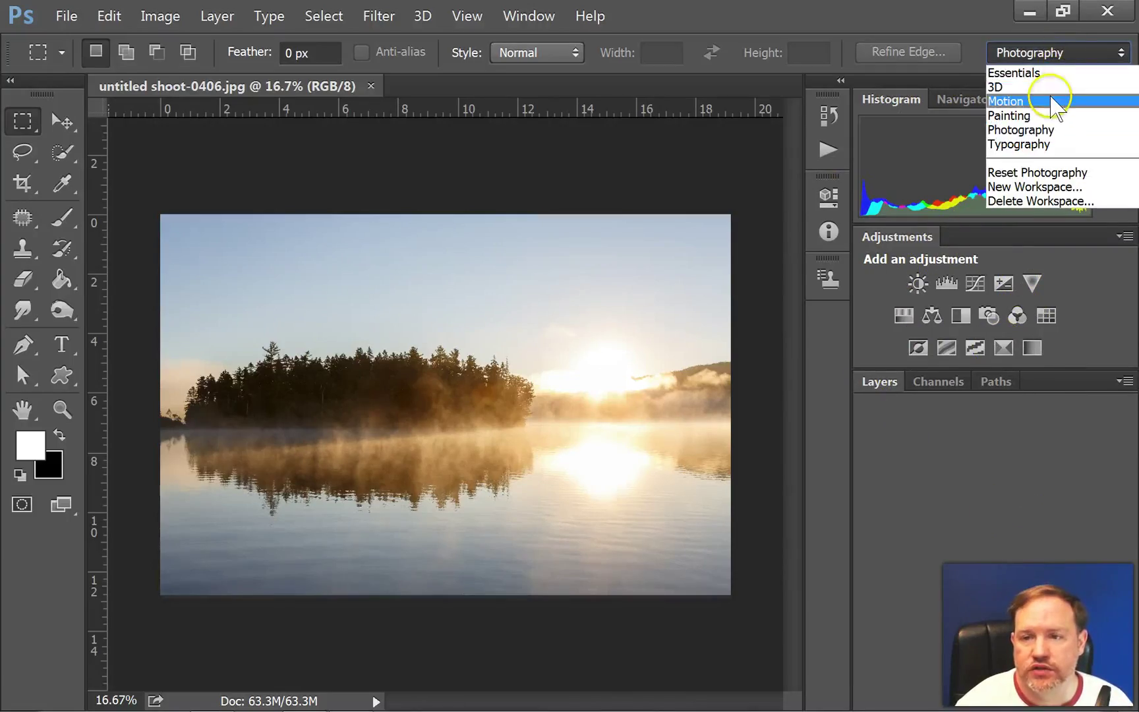
click(1049, 144)
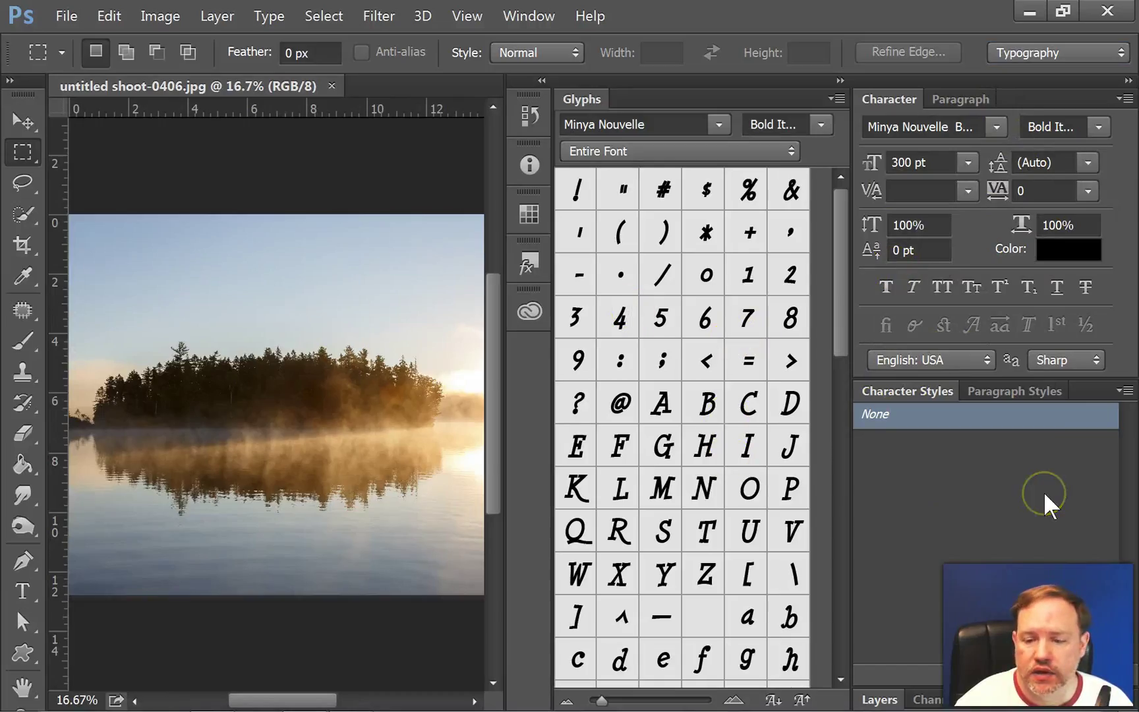
click(1110, 51)
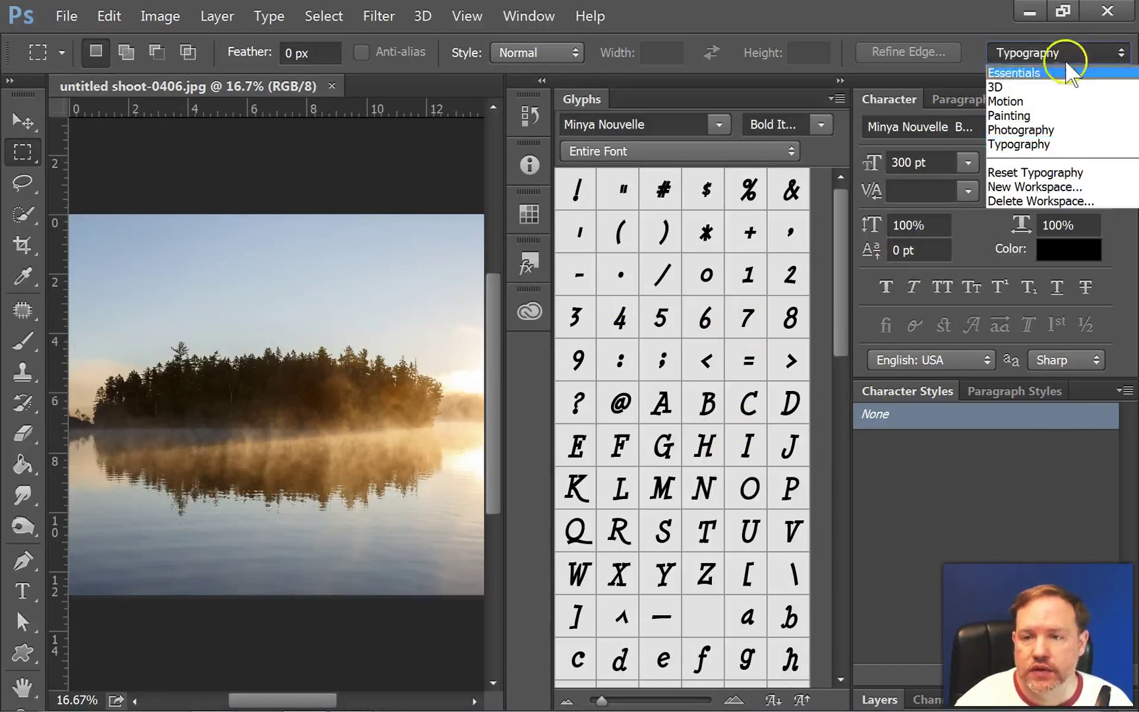
click(1025, 130)
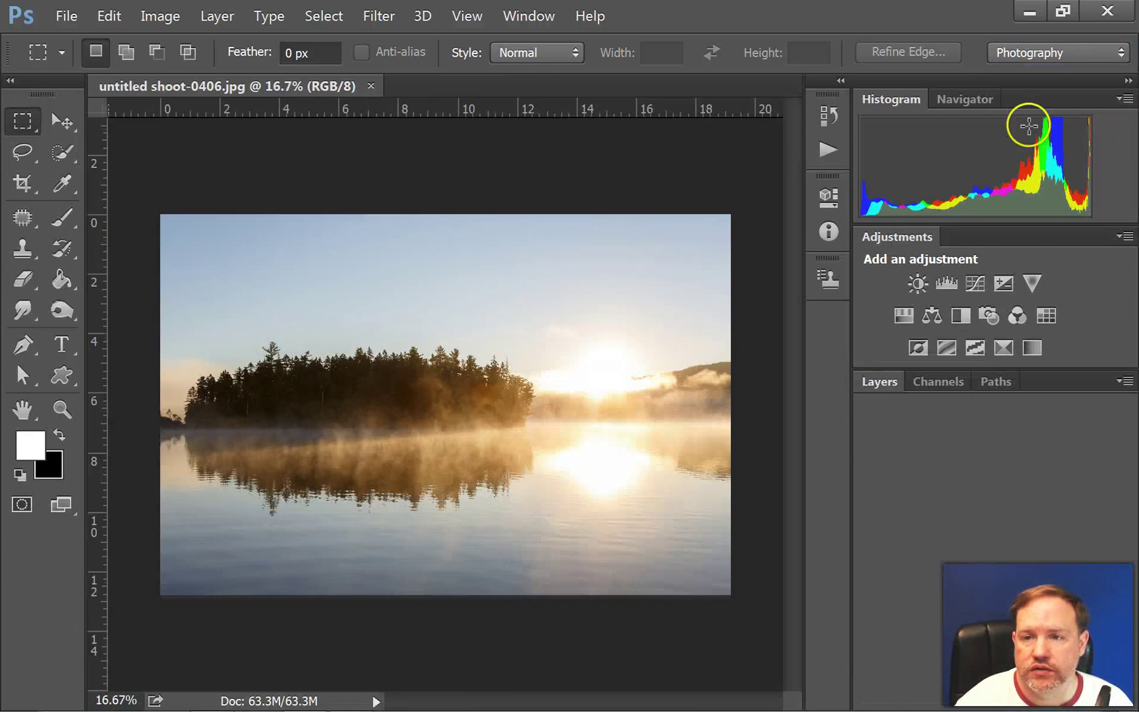